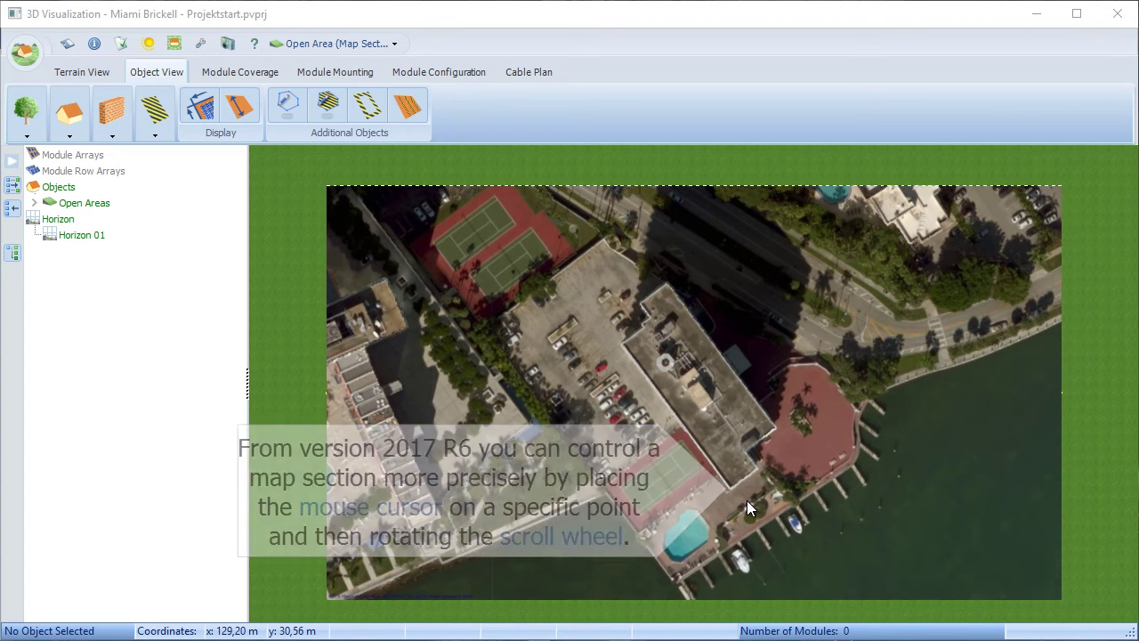
Start a 3D polygon at the building's southern corner and trace the roof corners along the parking-lot side, including the northwestern notch
scroll(732, 489, "up", 5)
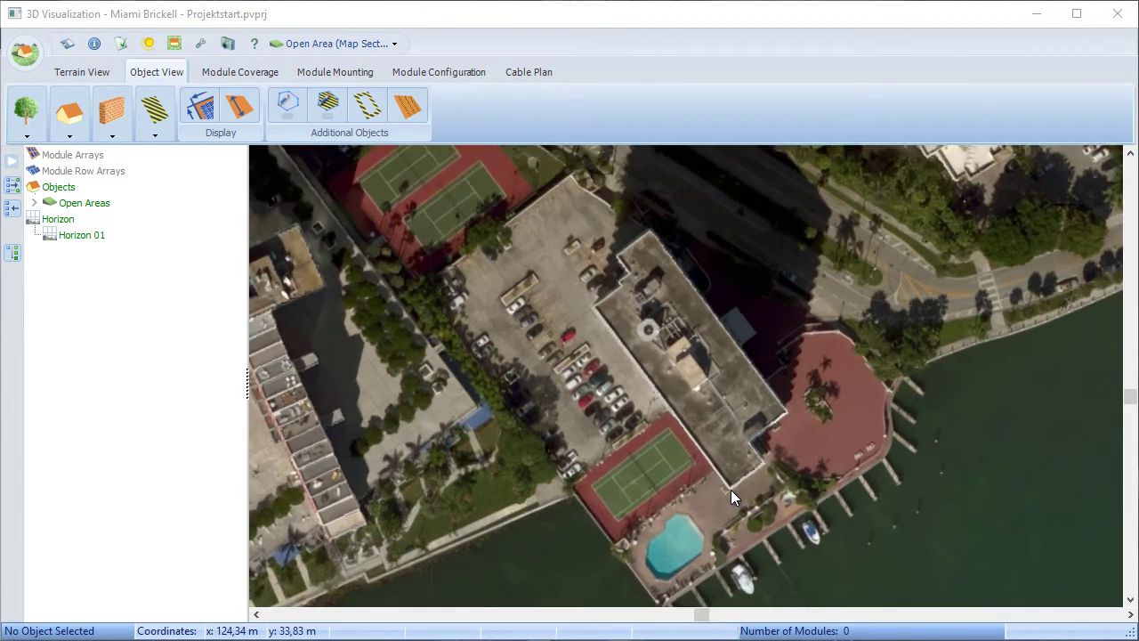
scroll(731, 489, "up", 3)
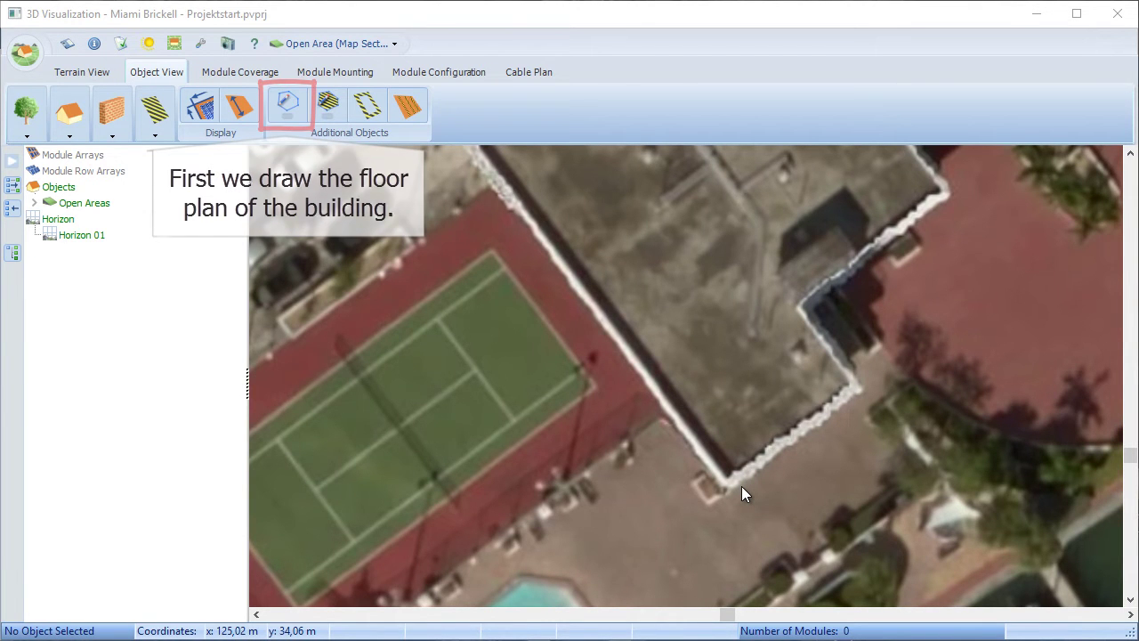
left_click(298, 105)
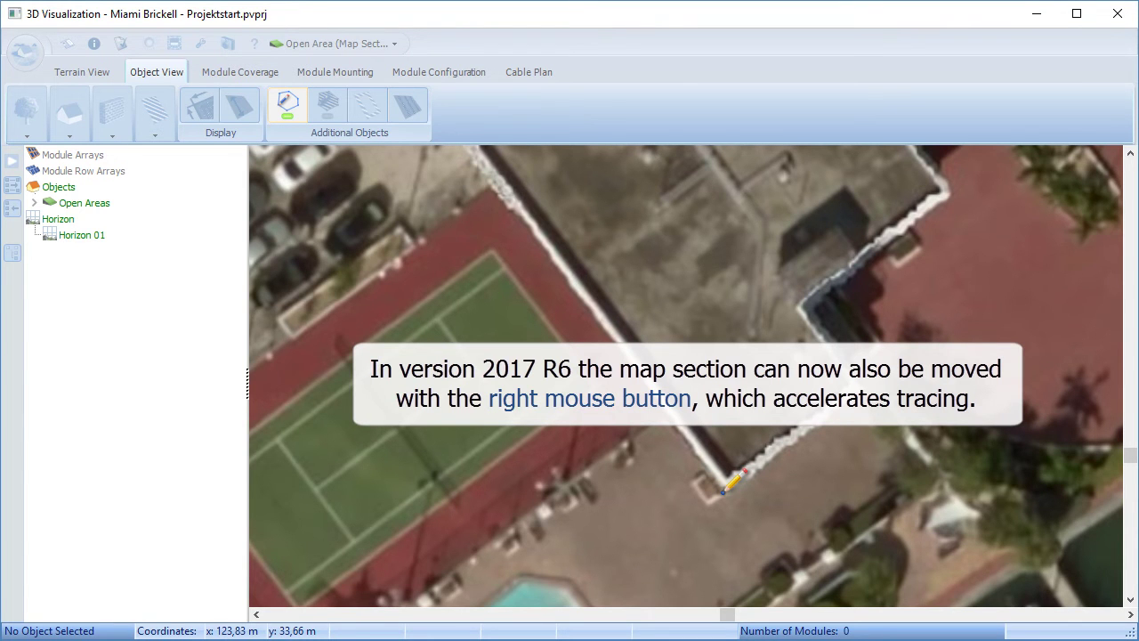
mouse_move(643, 369)
right_mouse_down()
mouse_move(618, 328)
mouse_move(789, 478)
mouse_move(724, 387)
right_mouse_up()
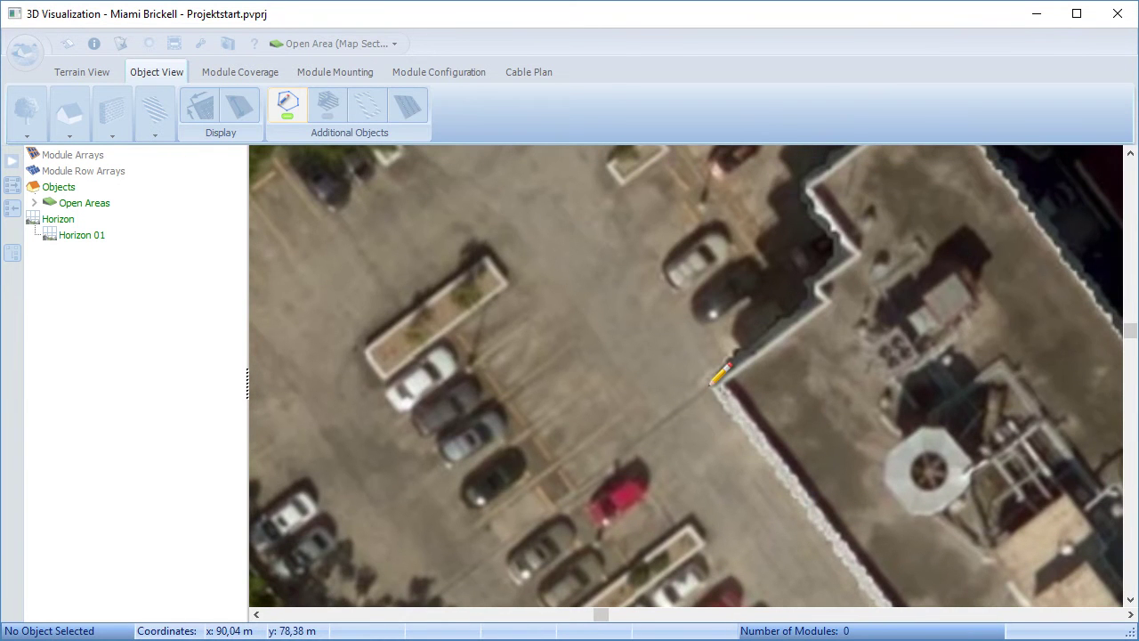
left_click(709, 386)
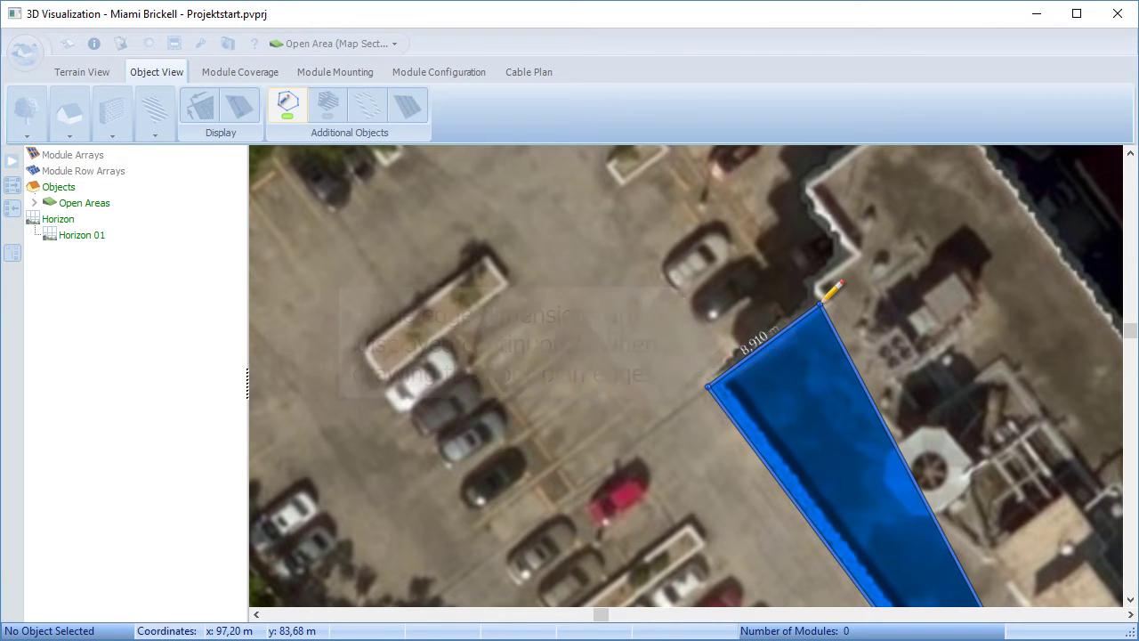
left_click(820, 302)
left_click(808, 287)
left_click(803, 189)
Trace the roof's northern and eastern corners and the southeastern notch, and close the floor plan polygon
middle_click_drag(805, 174, 595, 455)
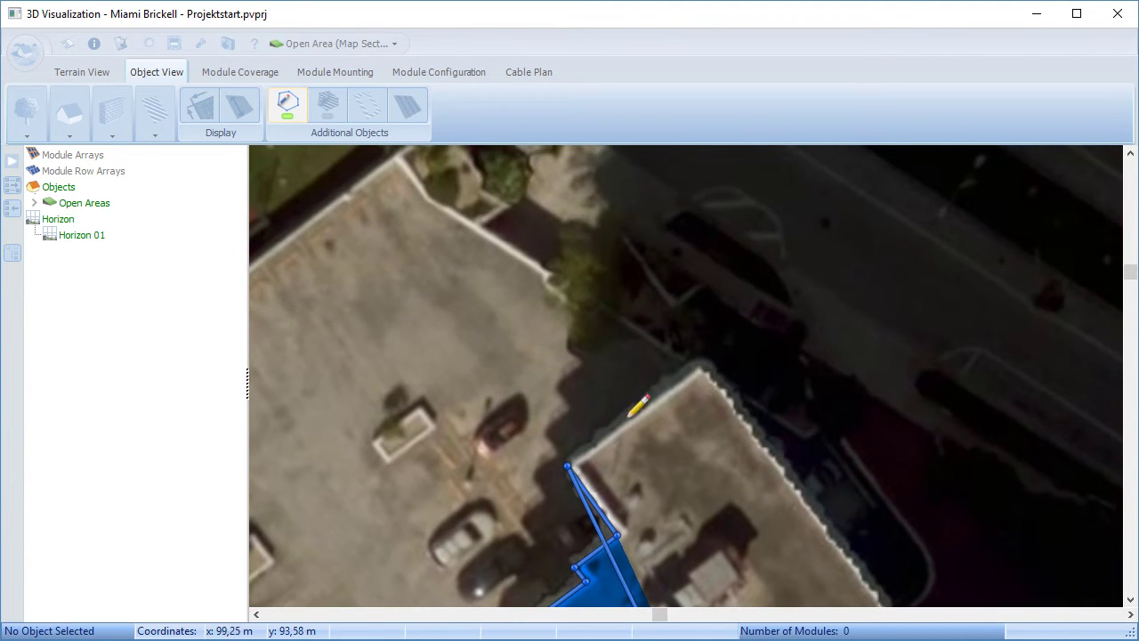
left_click(699, 367)
middle_click_drag(805, 457, 698, 314)
left_click(708, 340)
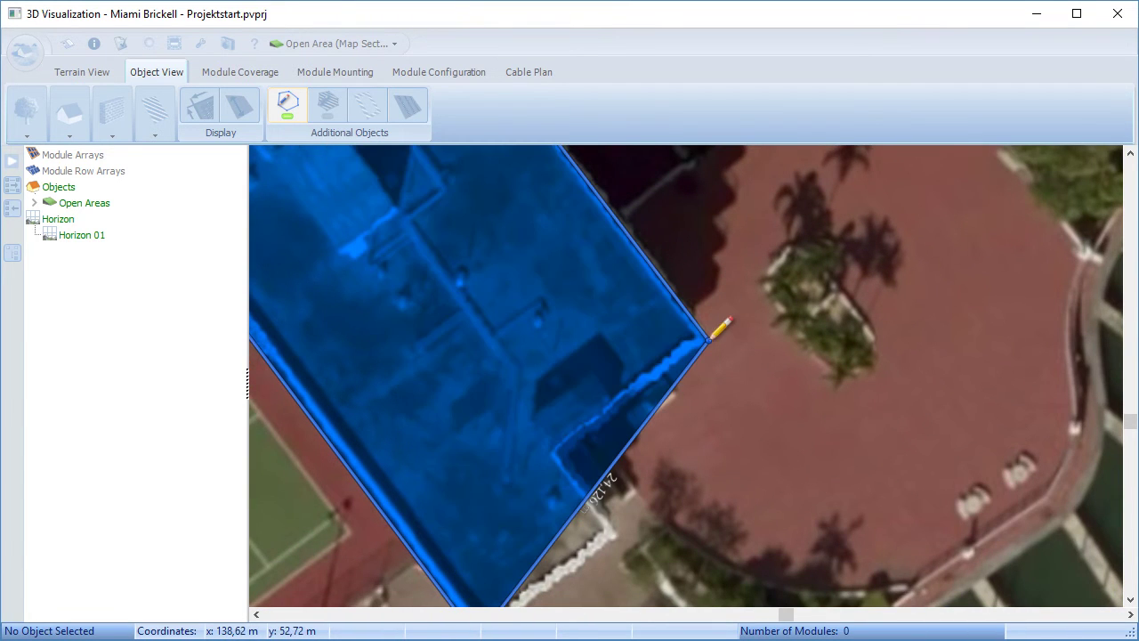
left_click(558, 455)
left_click(617, 537)
middle_click_drag(649, 521, 767, 306)
double_click(719, 350)
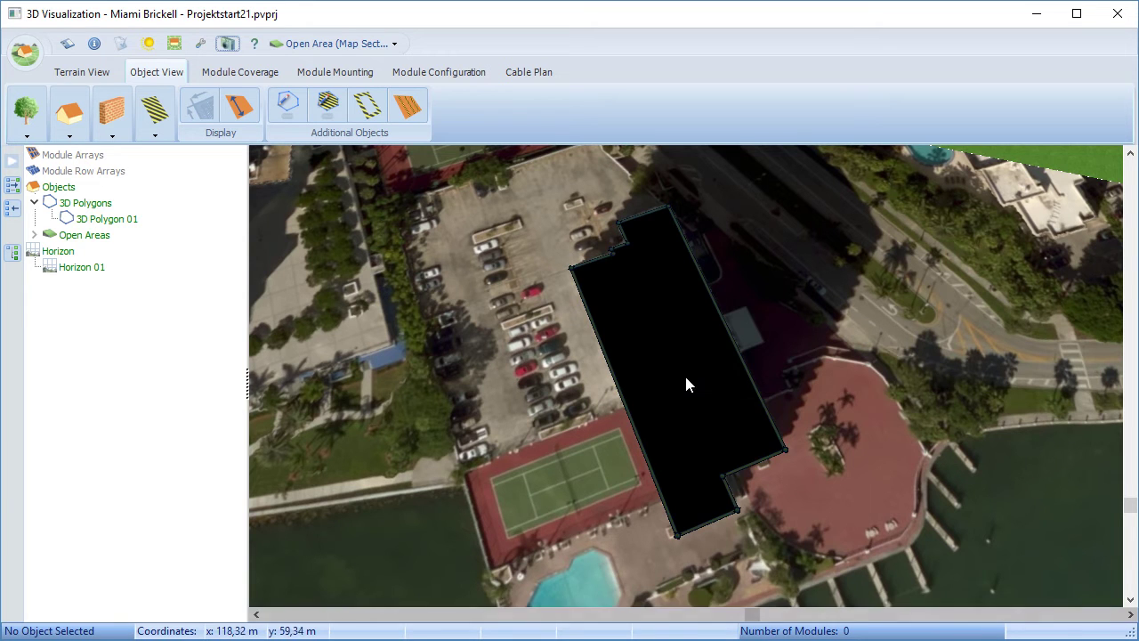
Make the building polygon right-angled and adjust the edges and corner of its northern notch to match the roof in the map
right_click(685, 363)
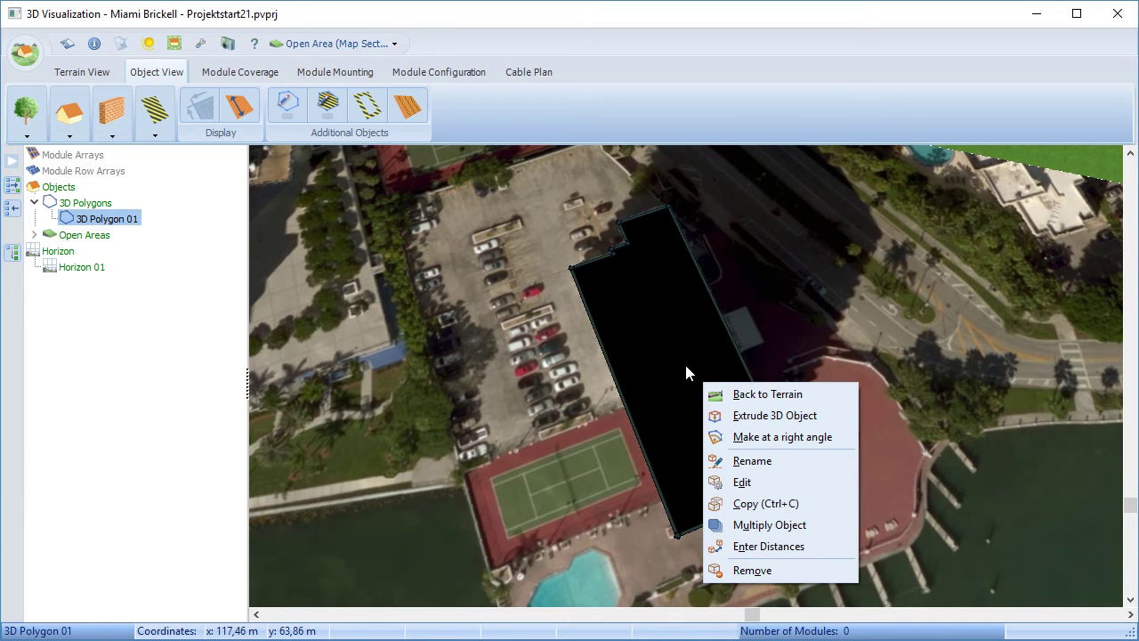
left_click(772, 437)
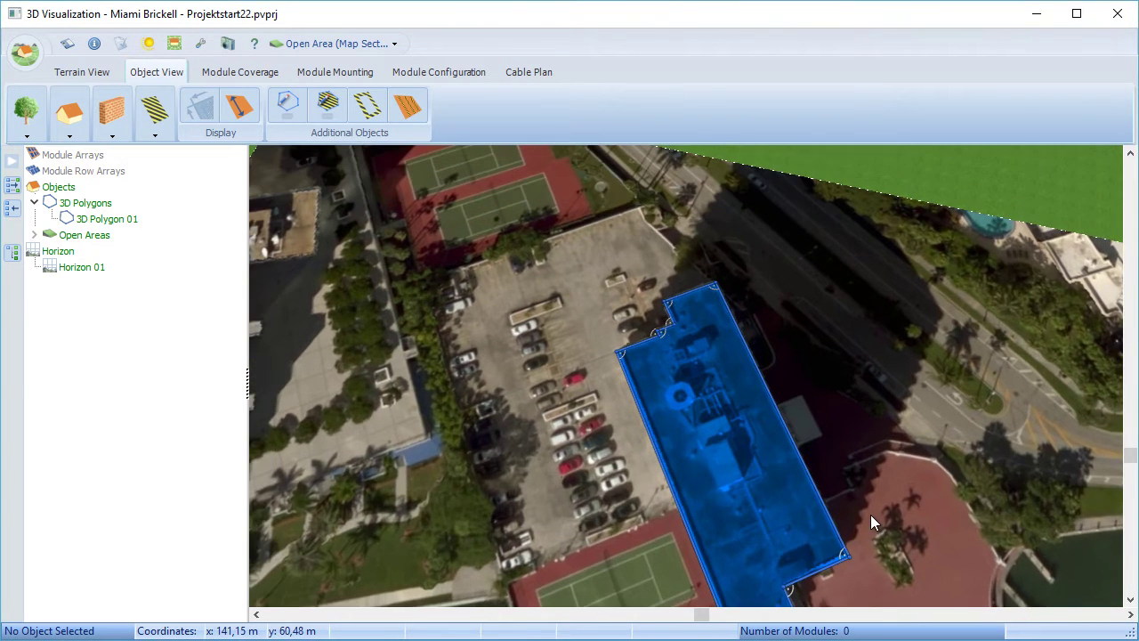
scroll(870, 514, "down", 3)
scroll(675, 382, "up", 4)
scroll(679, 387, "up", 4)
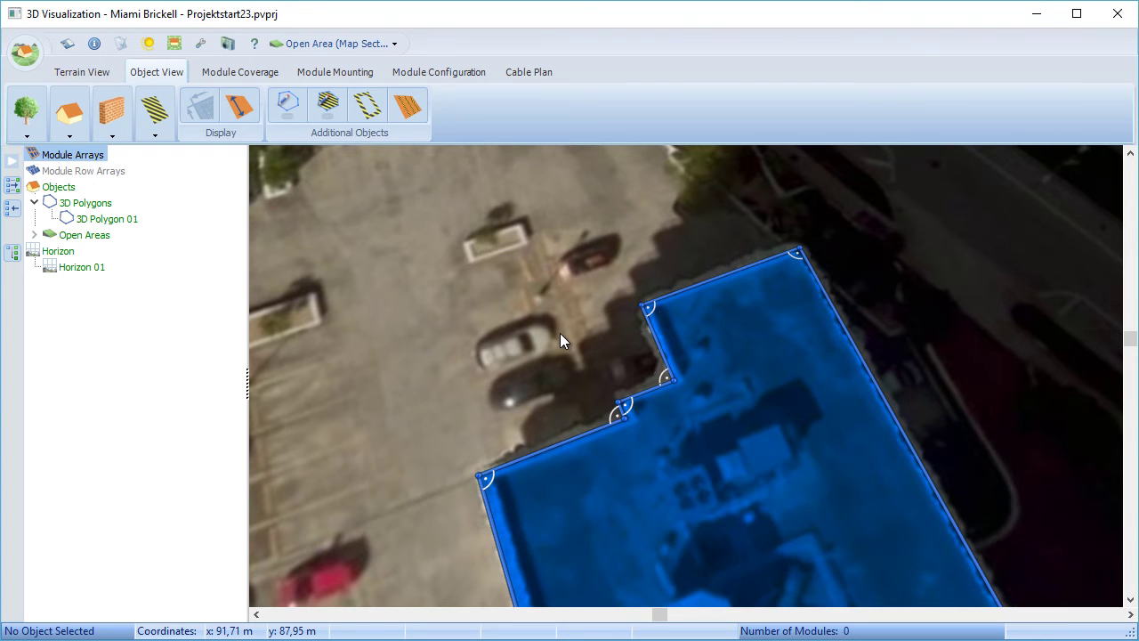
mouse_move(659, 352)
left_mouse_down()
mouse_move(719, 322)
mouse_move(662, 339)
left_mouse_up()
mouse_move(687, 286)
left_mouse_down()
mouse_move(653, 226)
mouse_move(692, 280)
left_mouse_up()
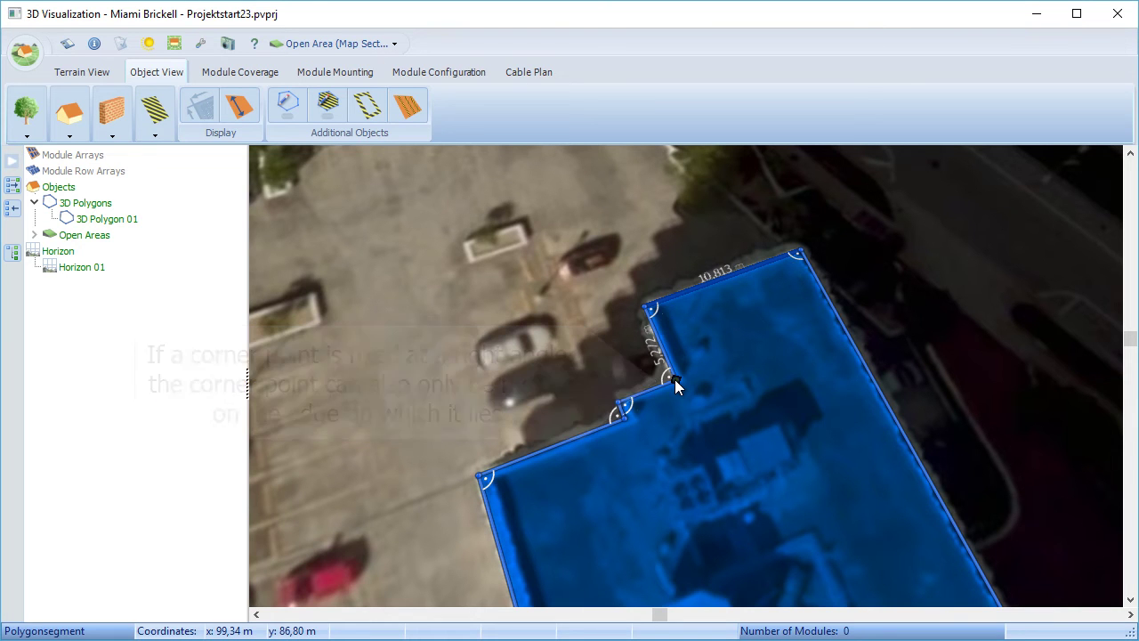
mouse_move(674, 379)
left_mouse_down()
mouse_move(733, 362)
mouse_move(673, 381)
left_mouse_up()
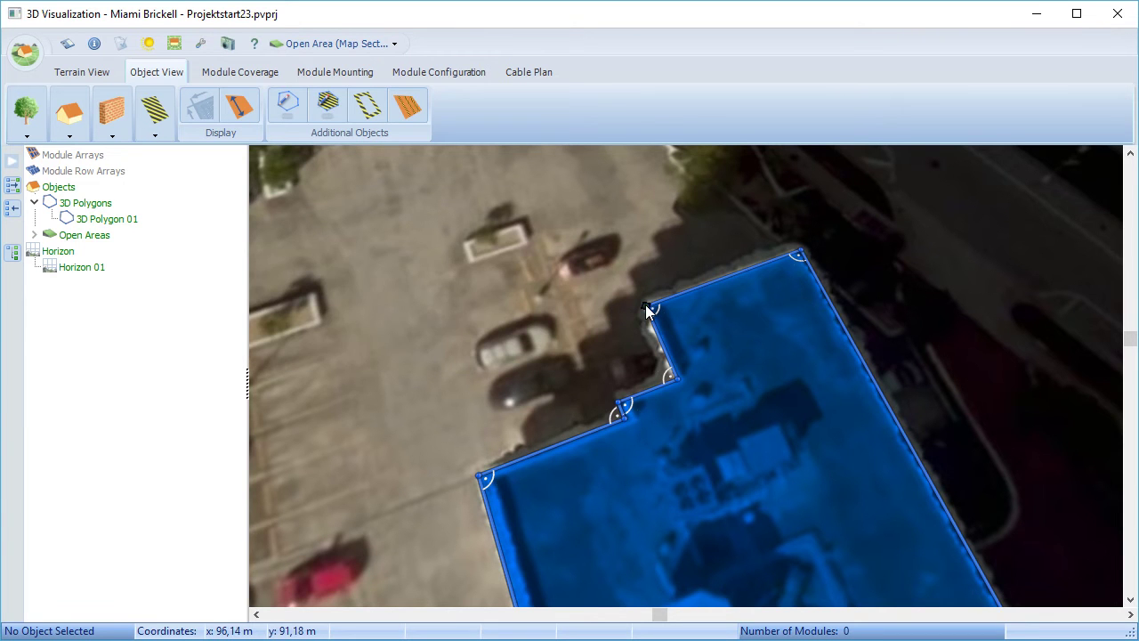
Turn off the right-angle alignment of Corner 6 at the northern notch and move that corner slightly outward
right_click(648, 308)
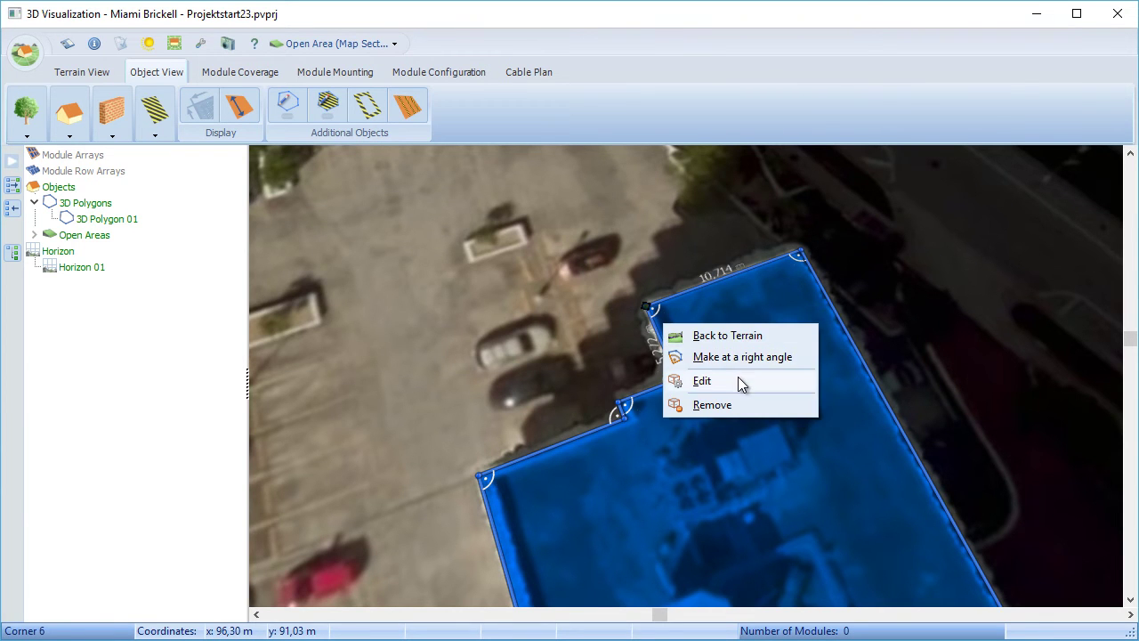
left_click(702, 381)
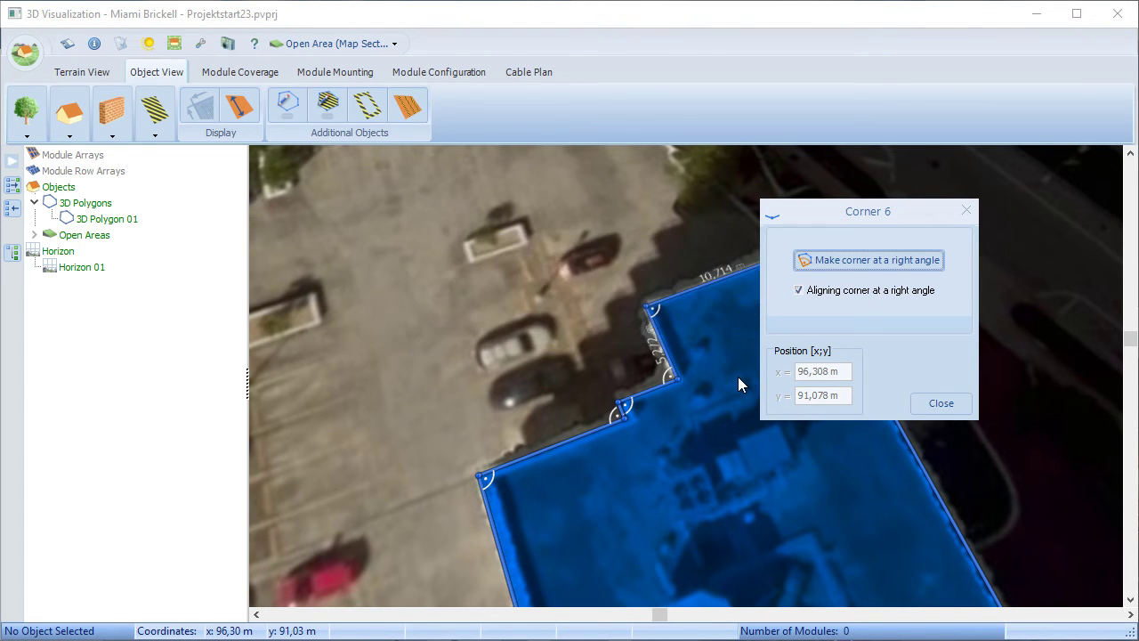
left_click(828, 294)
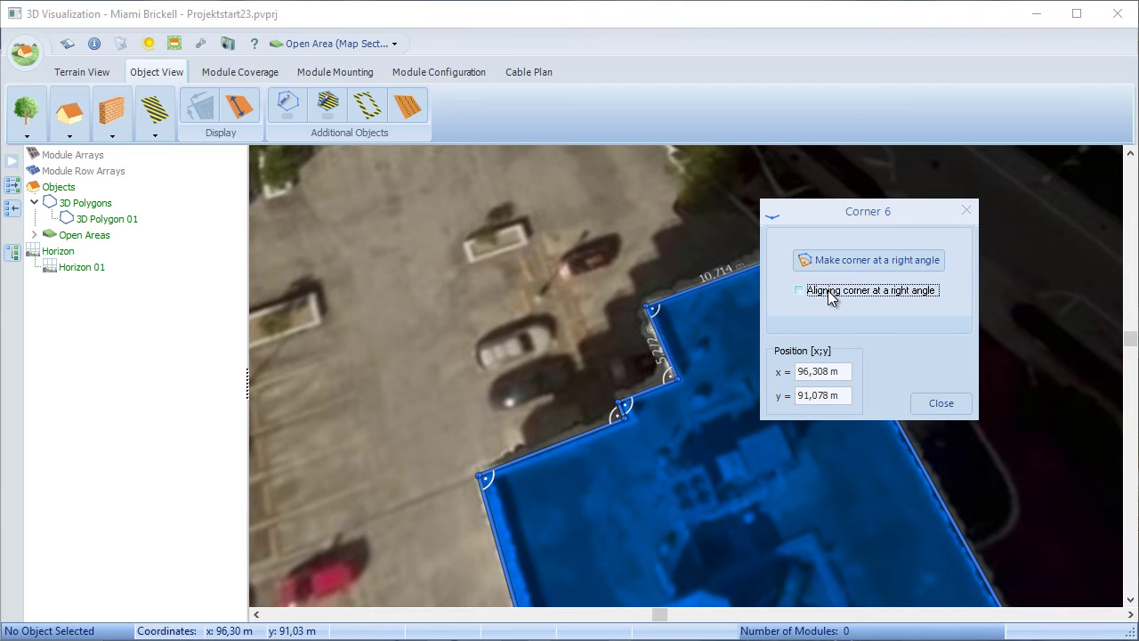
left_click(945, 402)
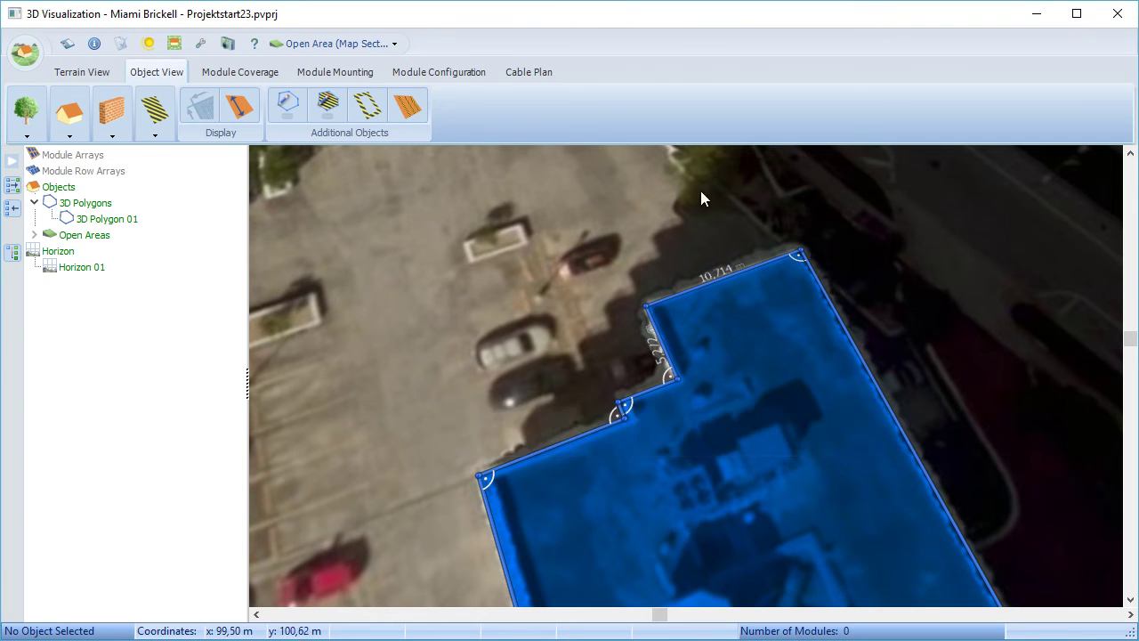
mouse_move(641, 289)
left_mouse_down()
mouse_move(641, 301)
mouse_move(531, 270)
mouse_move(453, 264)
mouse_move(626, 308)
mouse_move(643, 303)
left_mouse_up()
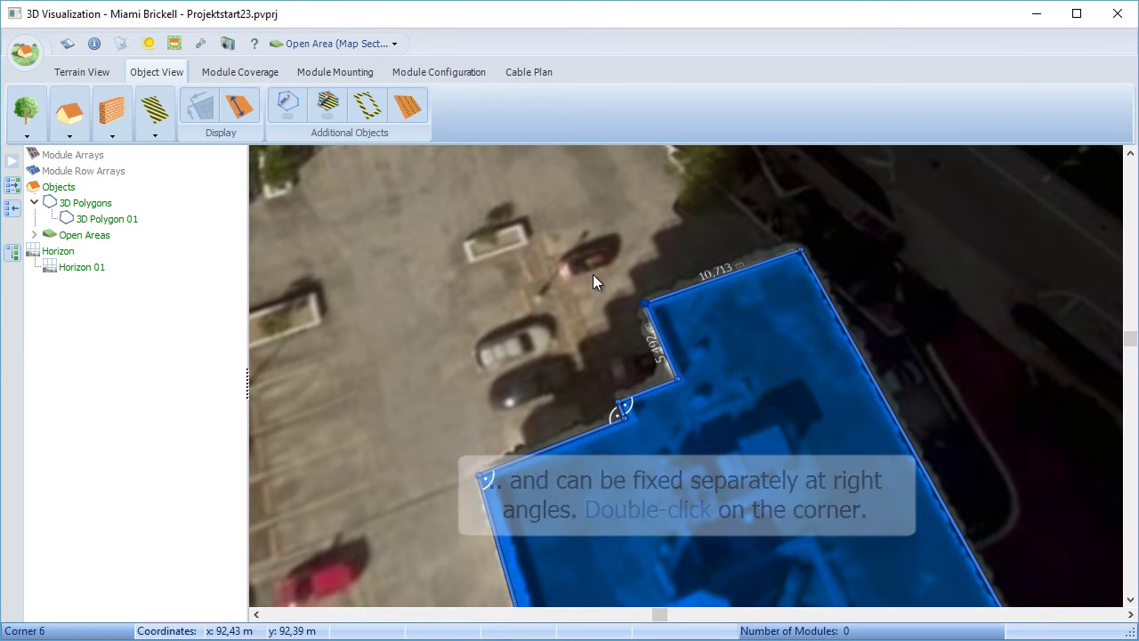
Make Corner 6 of the floor plan polygon right-angled again
double_click(645, 307)
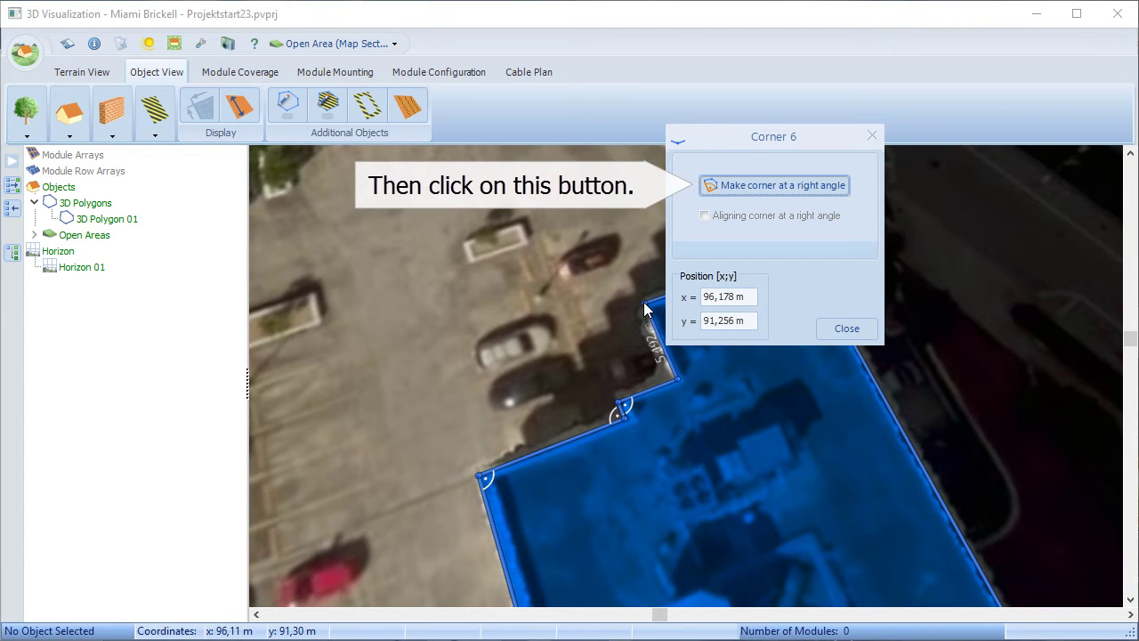
left_click(767, 186)
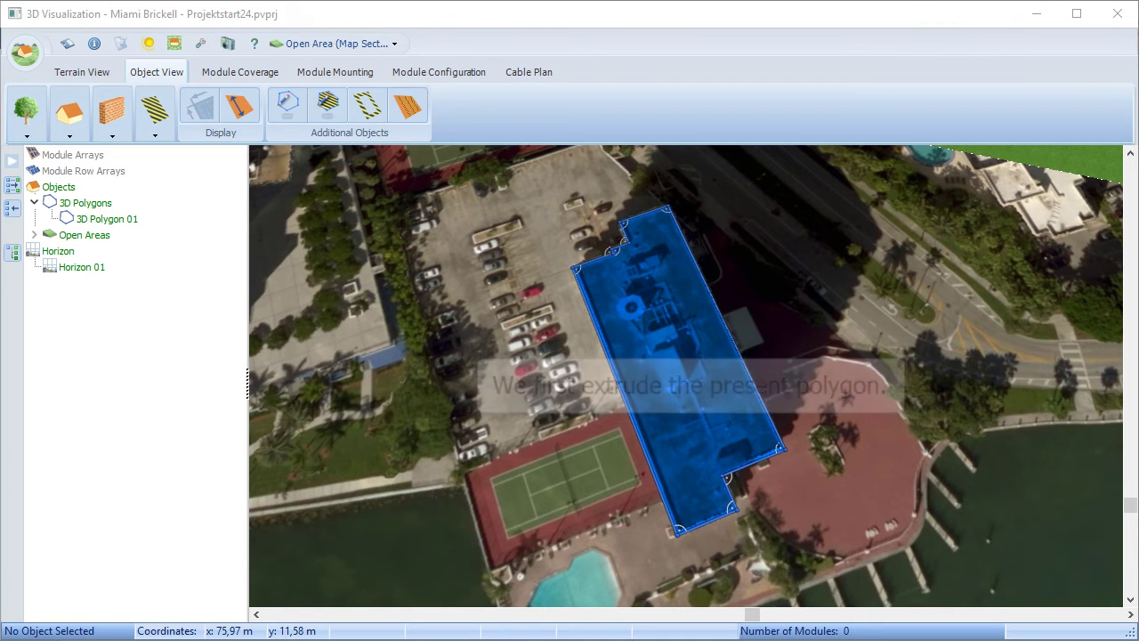
Extrude the floor plan polygon into an Arbitrary Building with a height of 43.2 m, keeping the map section on its roof
left_click(676, 399)
right_click(677, 400)
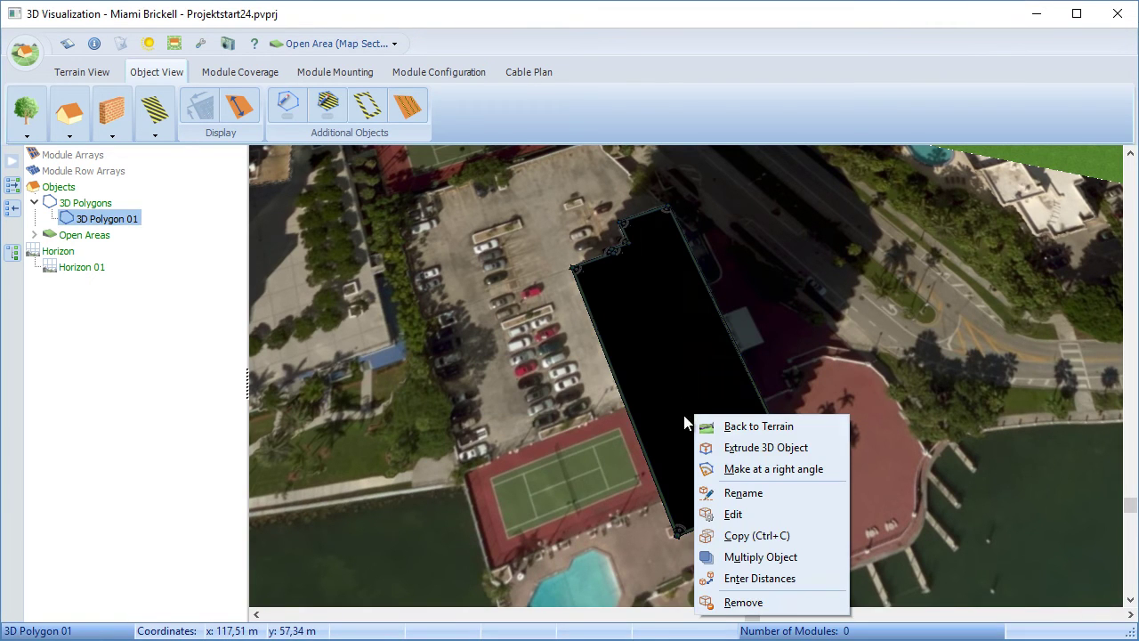
left_click(733, 445)
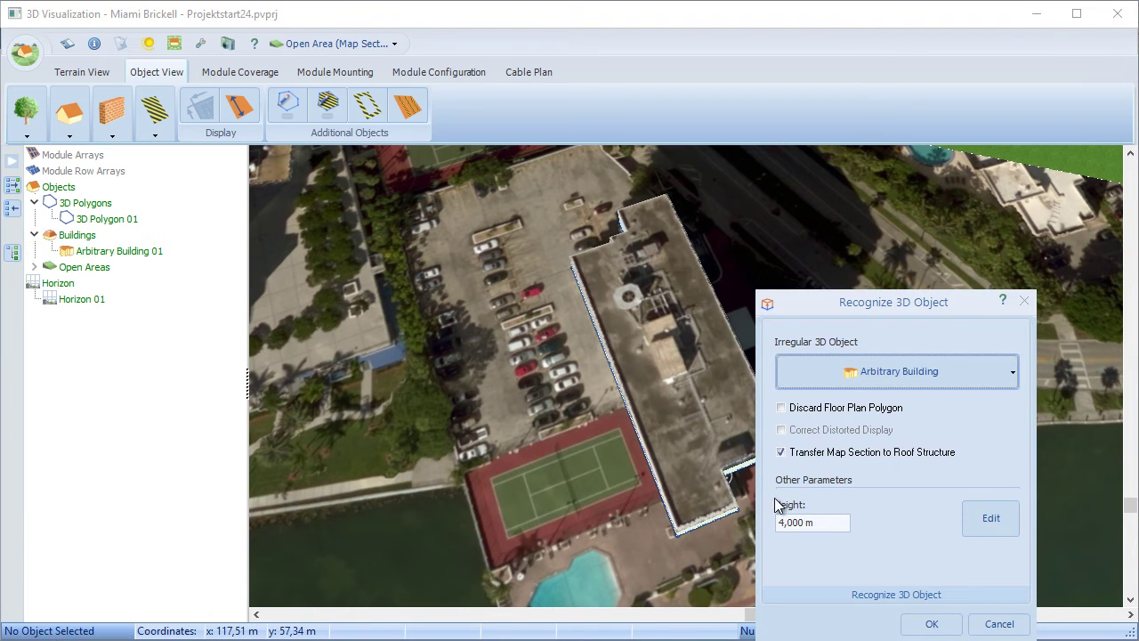
double_click(798, 524)
type("43,2")
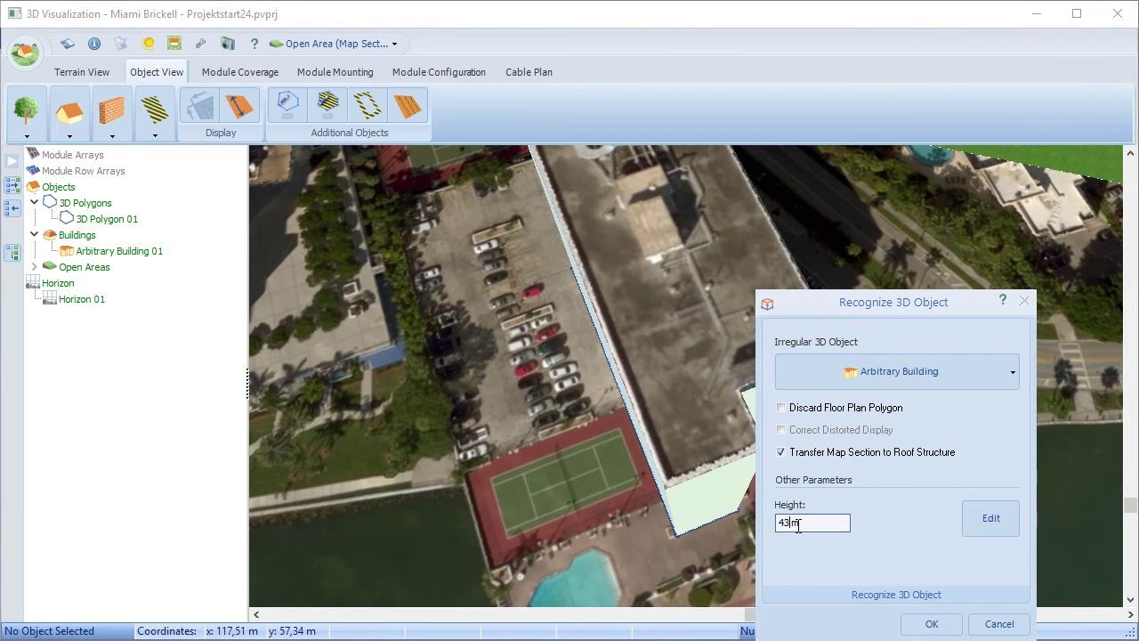
left_click(931, 623)
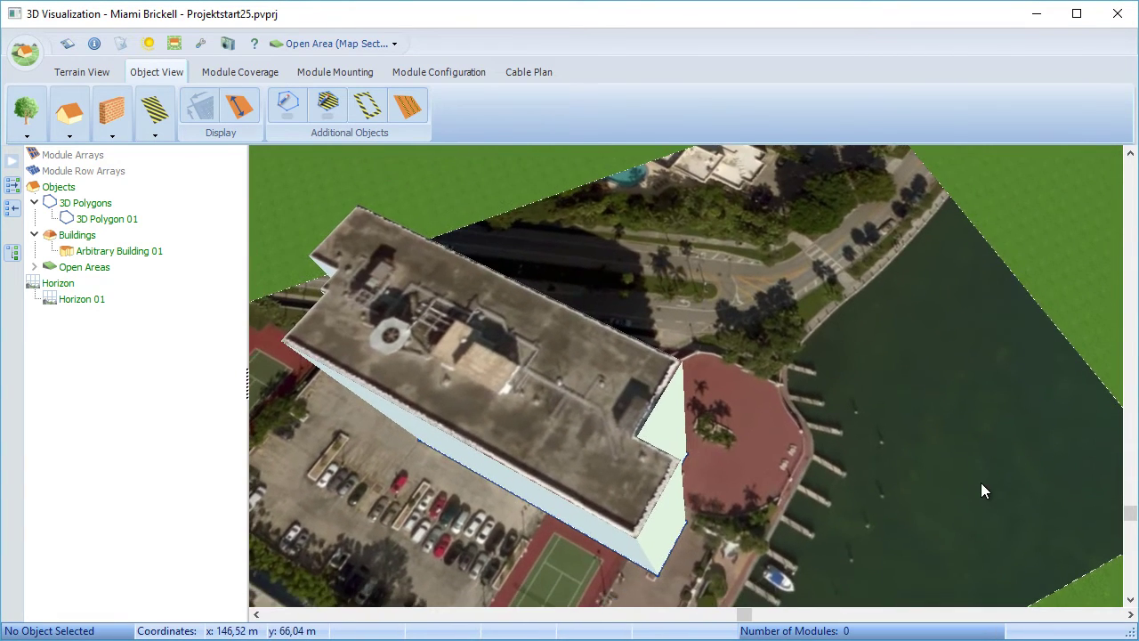
Edit the extruded building and set its roof inclination to 2.20° with Edge 7 as the reference edge
right_click(537, 364)
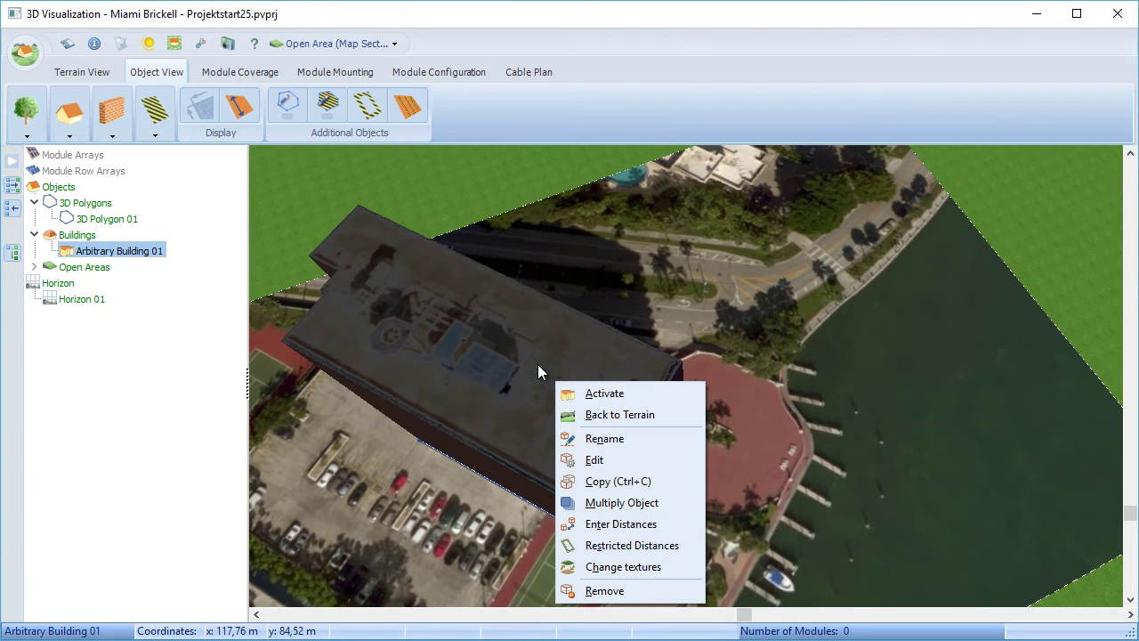
left_click(623, 460)
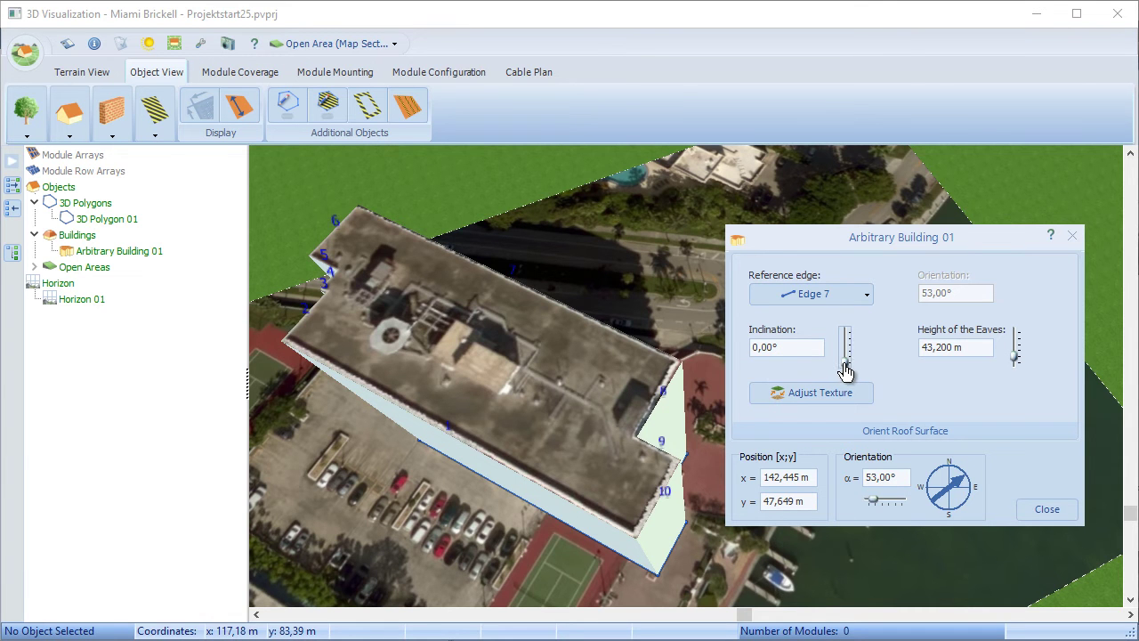
mouse_move(846, 365)
left_mouse_down()
mouse_move(845, 354)
mouse_move(844, 370)
left_mouse_up()
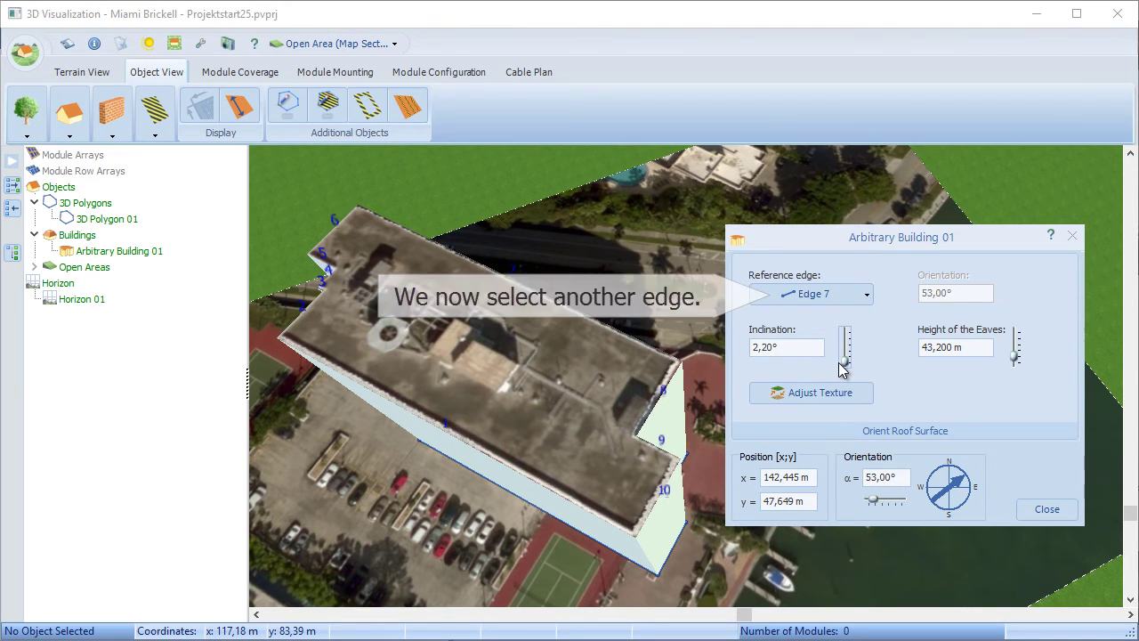
Change the roof's reference edge to Edge 1 and set the inclination to 0°
left_click(820, 297)
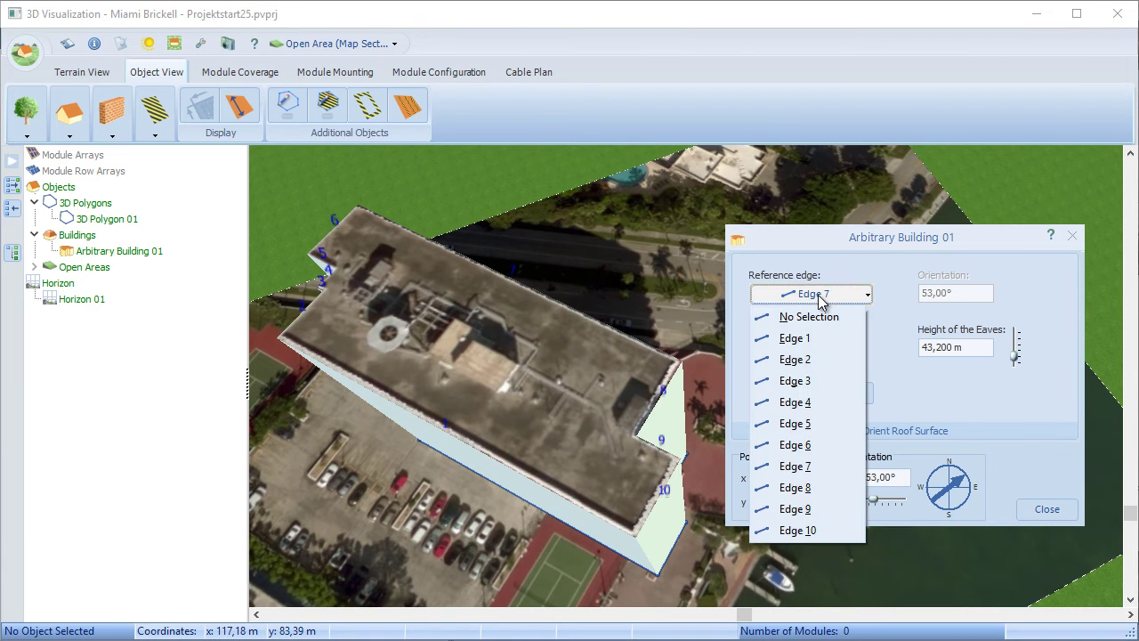
left_click(821, 333)
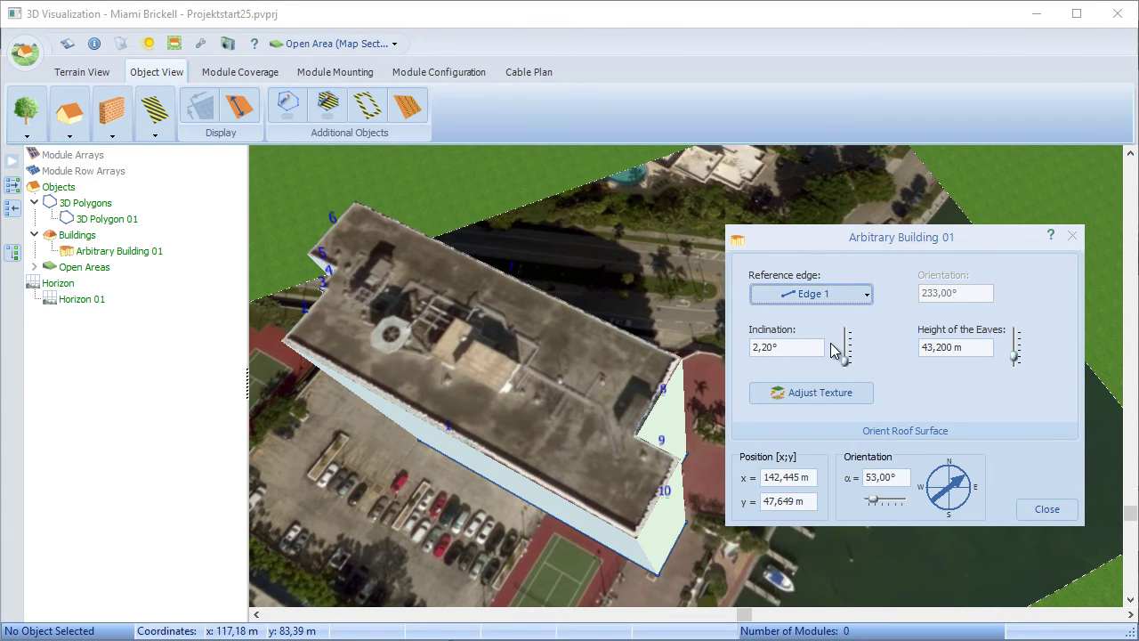
left_click_drag(846, 362, 846, 372)
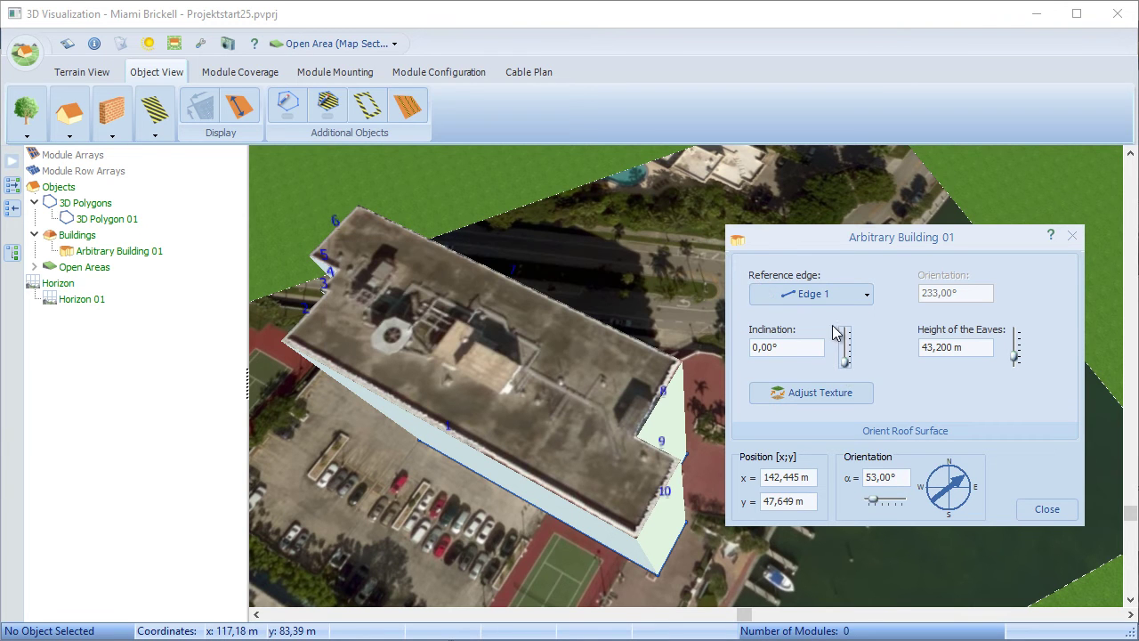
Orient the roof surface to Edge 10 with an inclination of 0.10° and close the building's settings
left_click(823, 297)
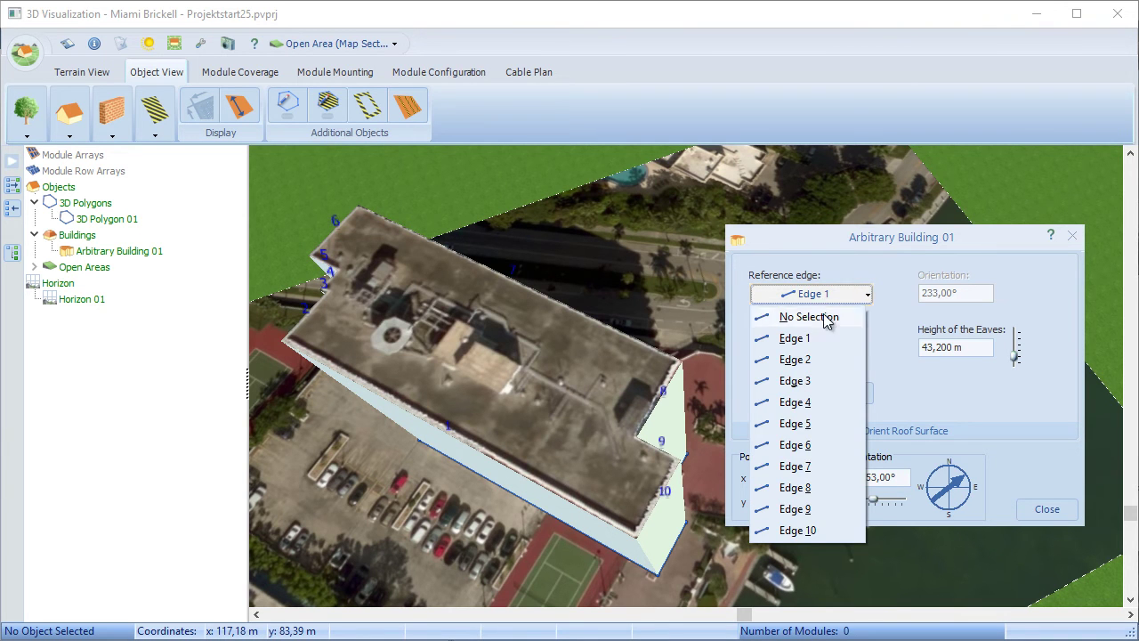
left_click(803, 530)
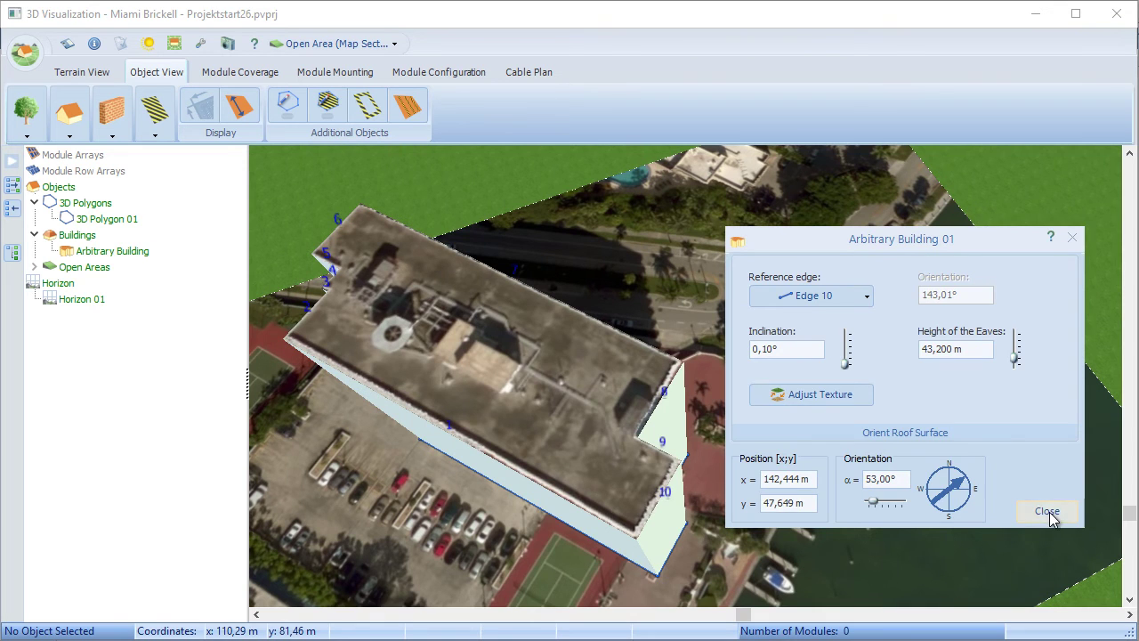
left_click(1046, 511)
Activate the building as the working surface and switch to Module Mounting
right_click(521, 387)
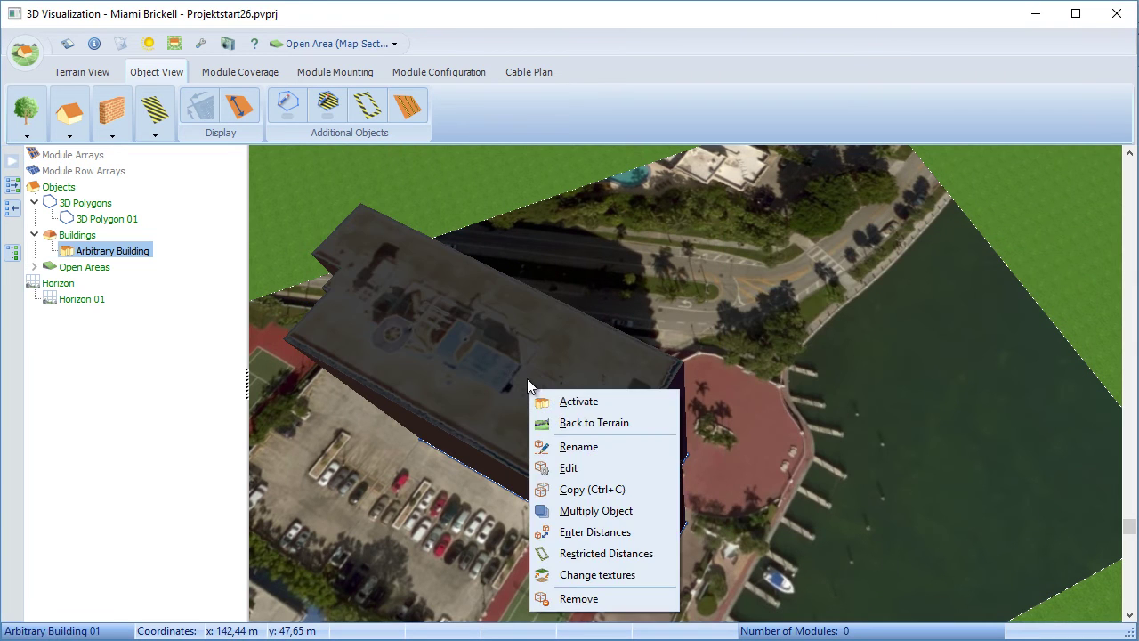
left_click(580, 402)
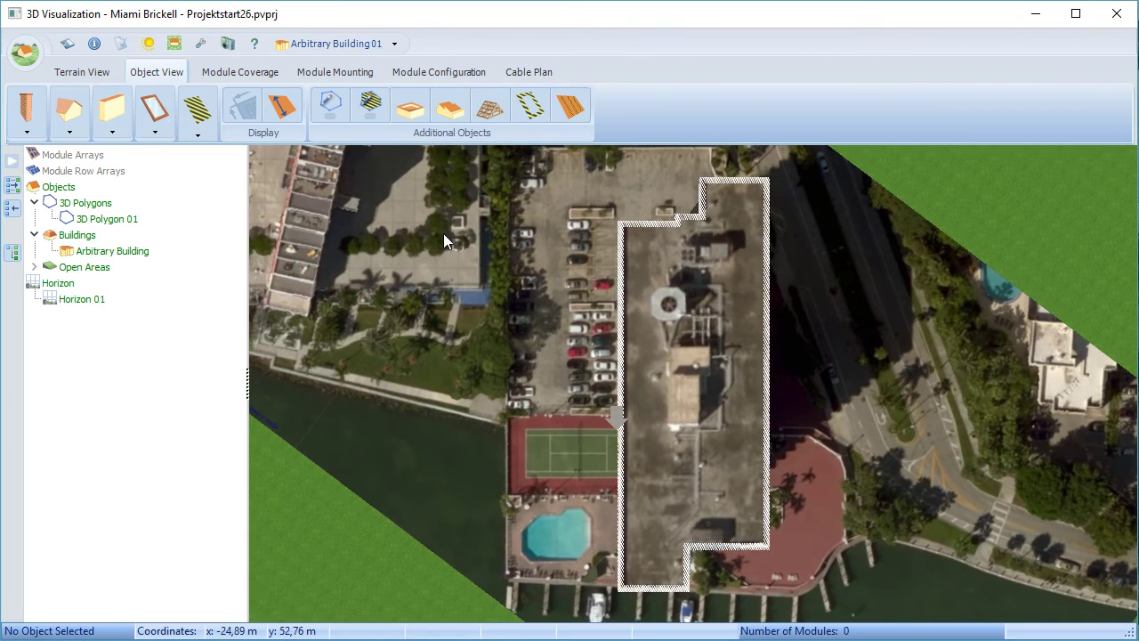
left_click(324, 77)
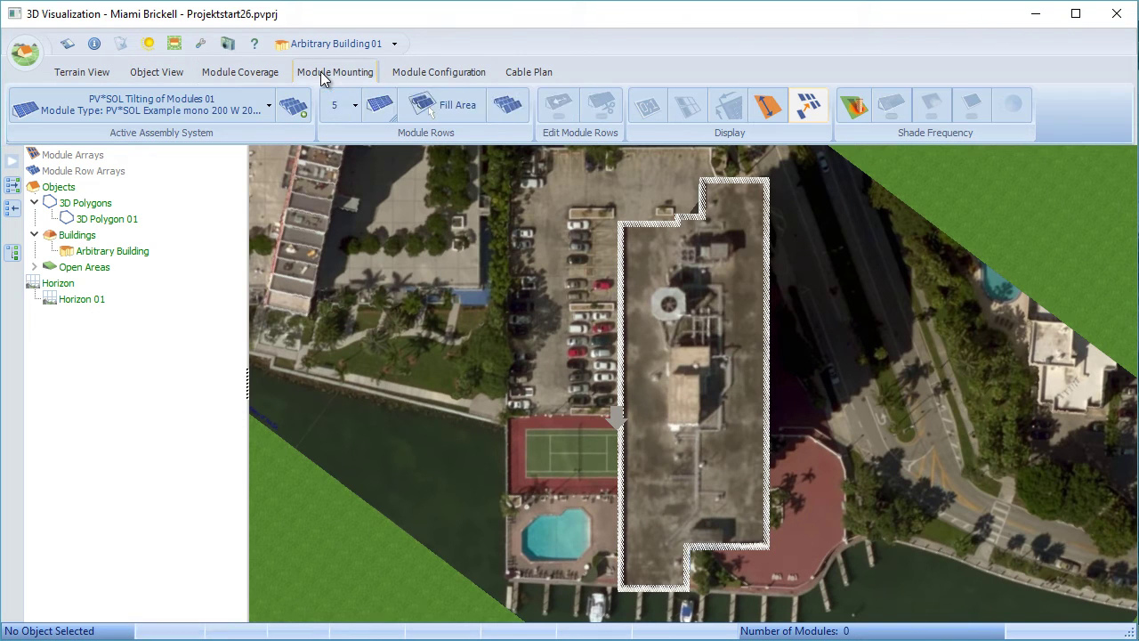
Maximize the module rows on the roof without entering a mounting support clearance
left_click(507, 105)
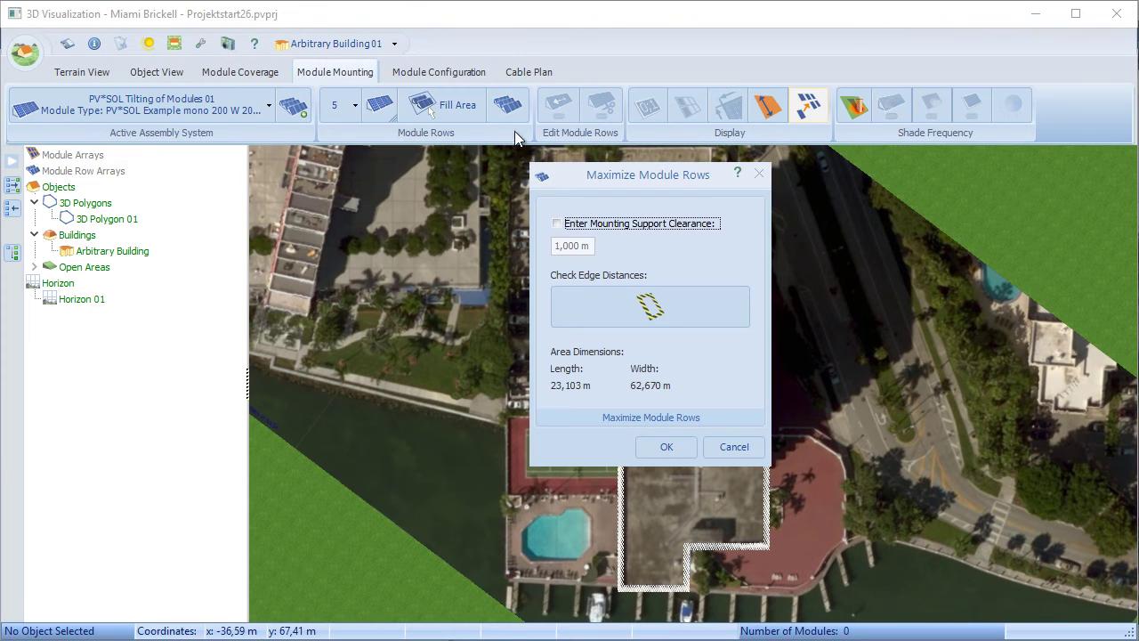
left_click(666, 447)
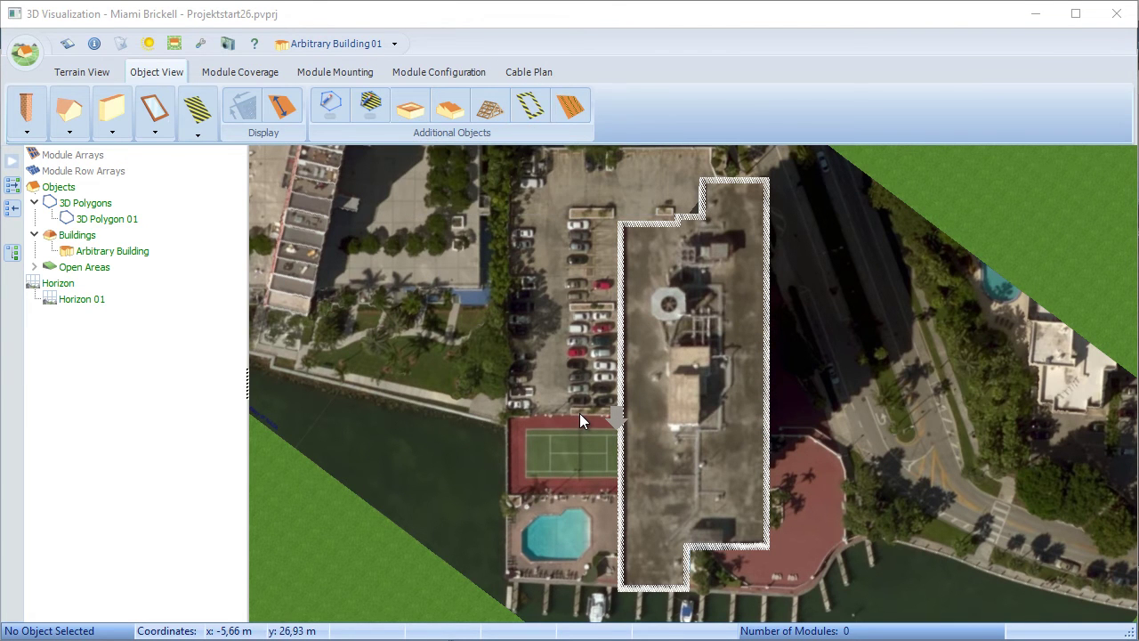
Set the roof's edge distances to 2 m for all sides, and apply the standard values for a mounted system
left_click(532, 107)
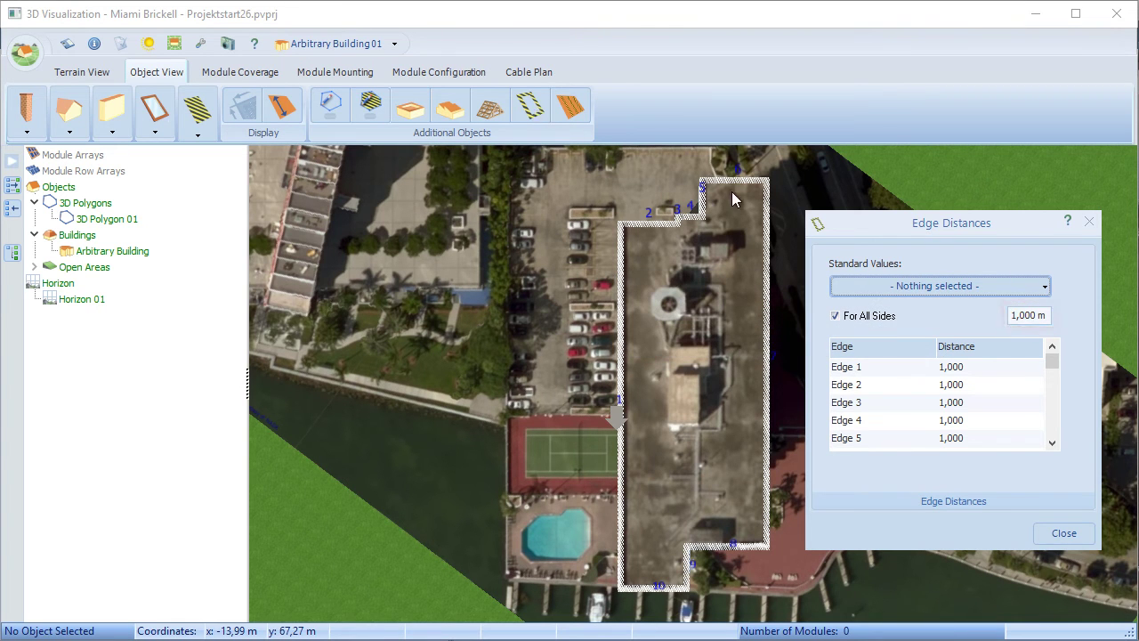
left_click(1023, 316)
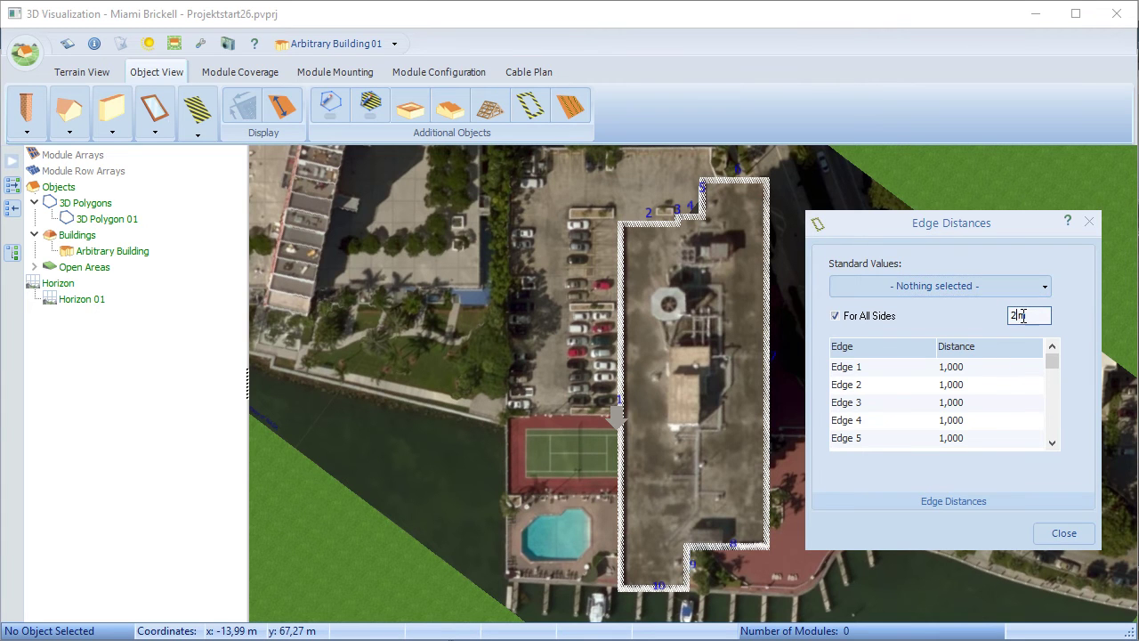
type("2")
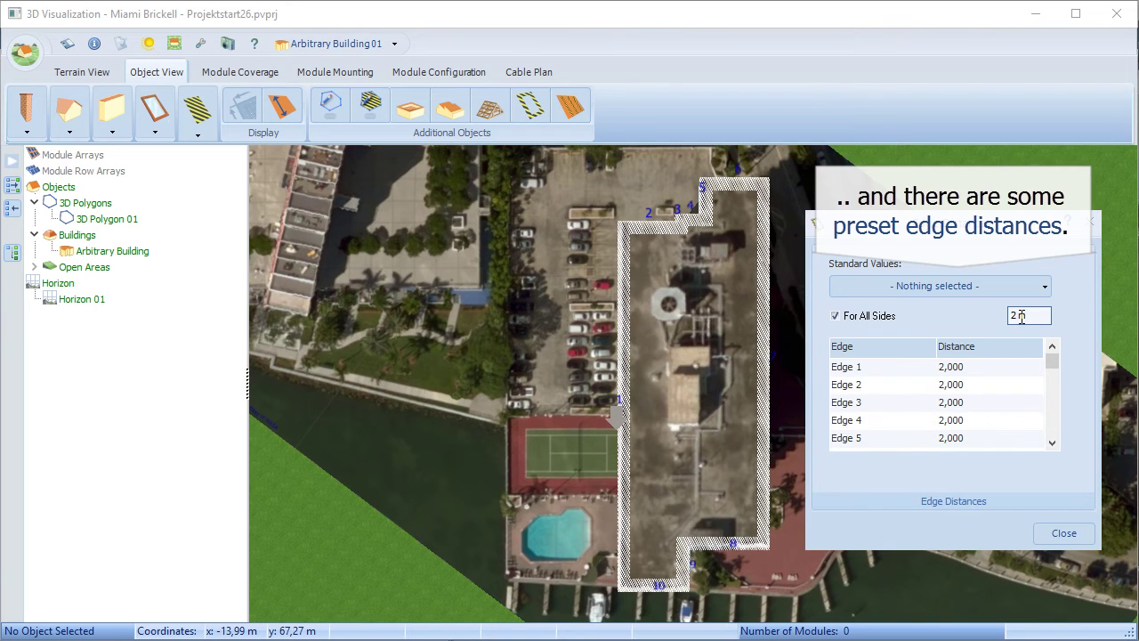
left_click(993, 293)
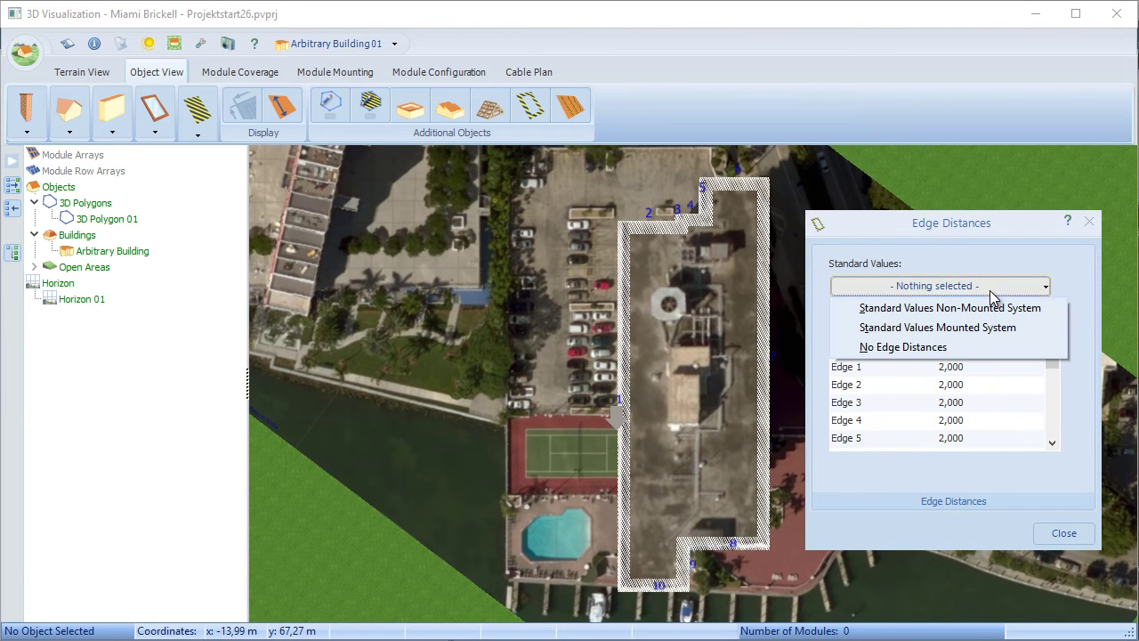
left_click(960, 326)
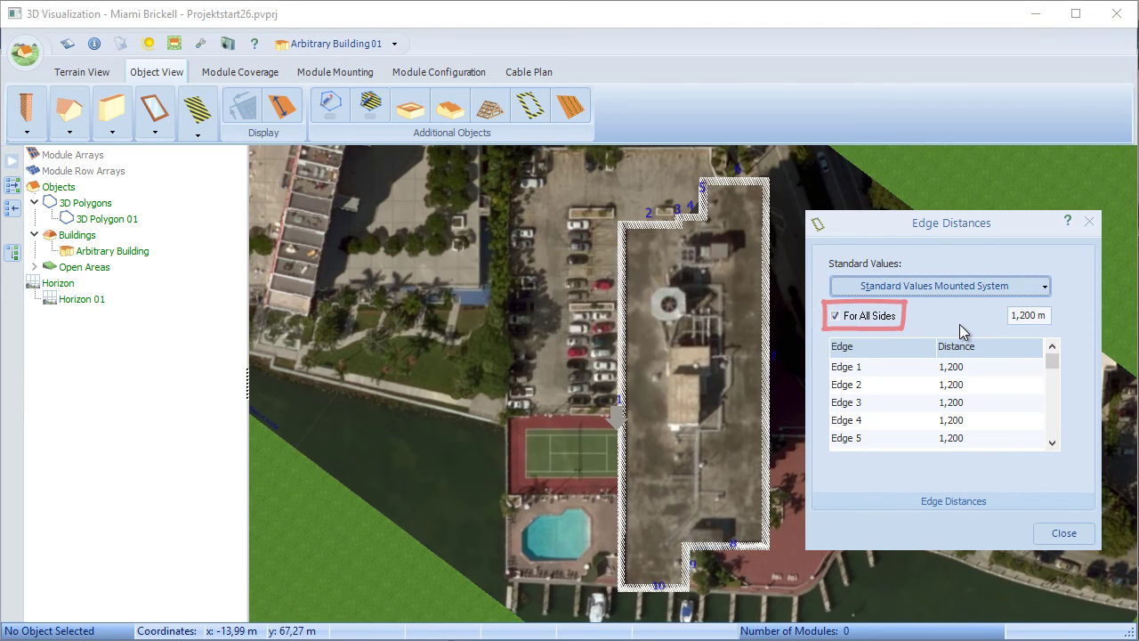
Allow individual edge distances for the roof, and set Edge 1 to 3 m and Edge 2 to 5 m
left_click(836, 317)
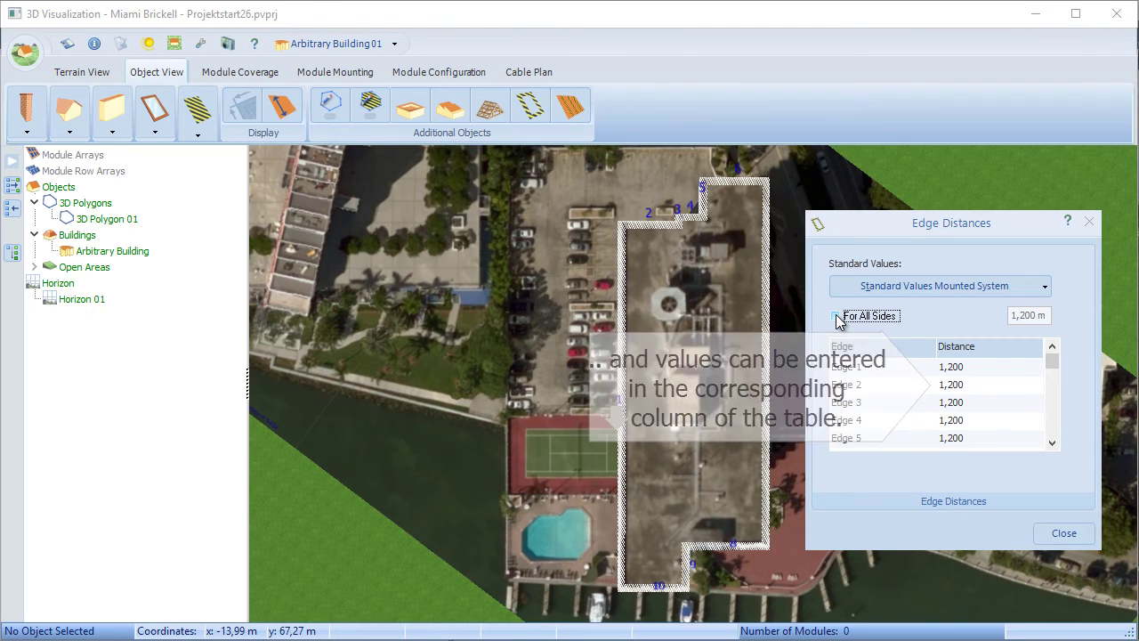
left_click(952, 367)
type("3")
left_click(953, 385)
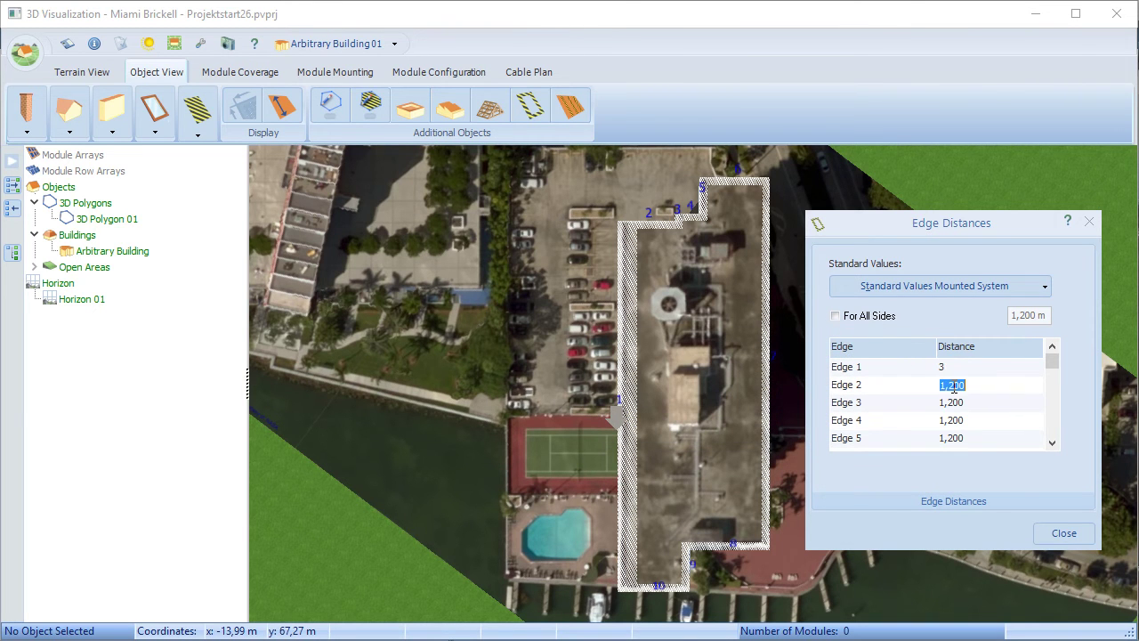
type("5")
left_click(953, 403)
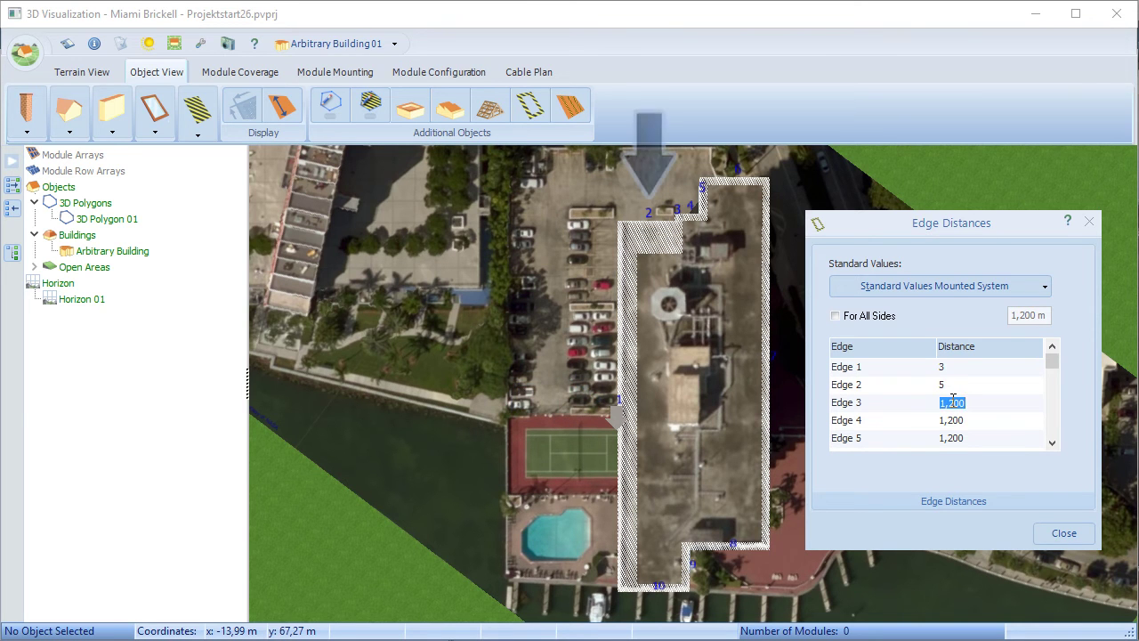
Apply a uniform edge distance of 1 m to all roof sides and close the edge distance settings
left_click(837, 317)
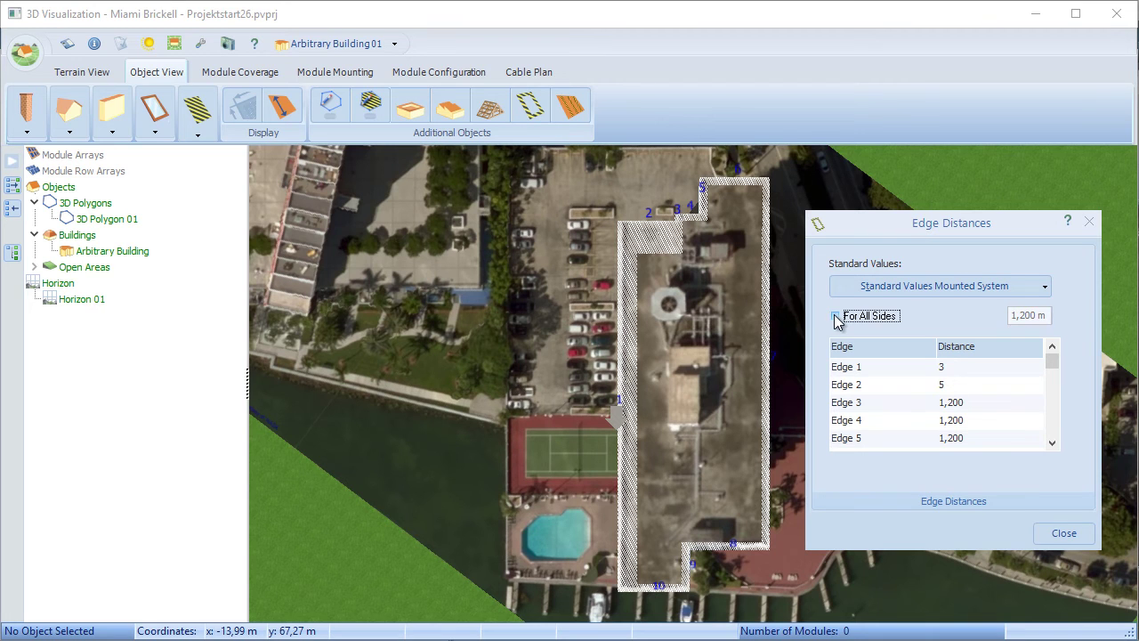
double_click(1032, 316)
type("1")
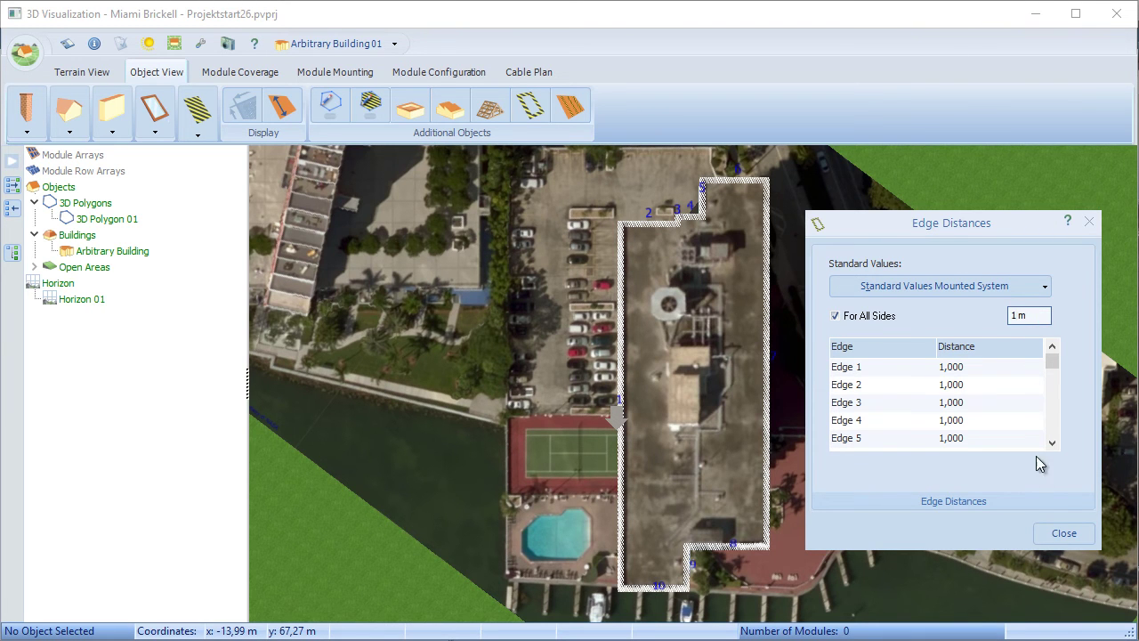
left_click(1062, 535)
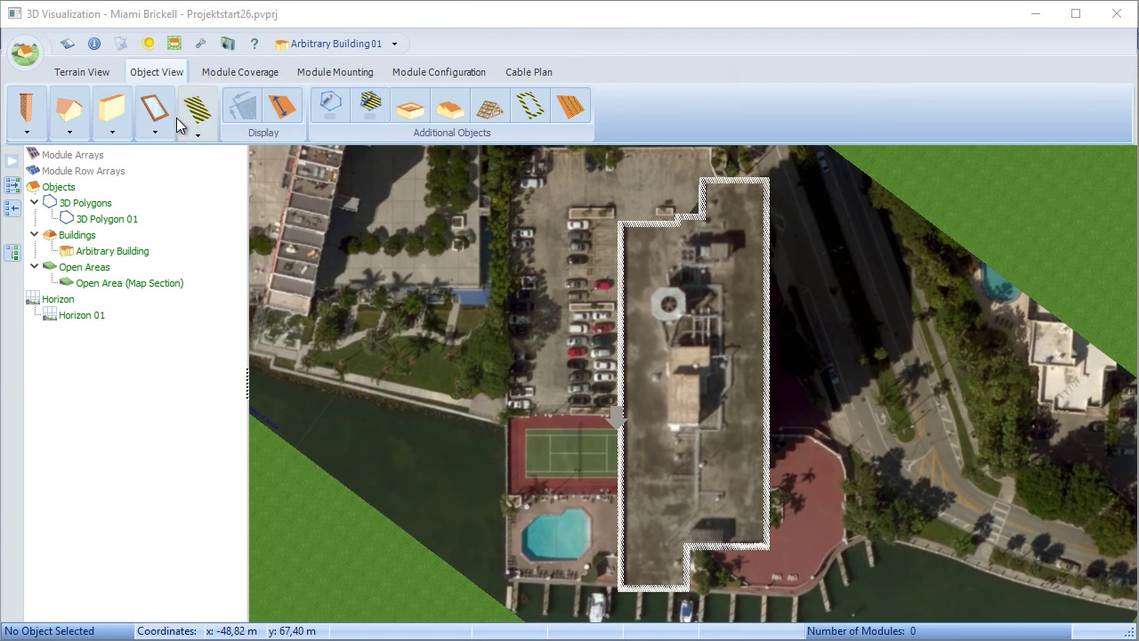
Place a saw tooth roof on the building's roof, near the middle of the central rooftop structure
left_click(124, 125)
left_click(112, 165)
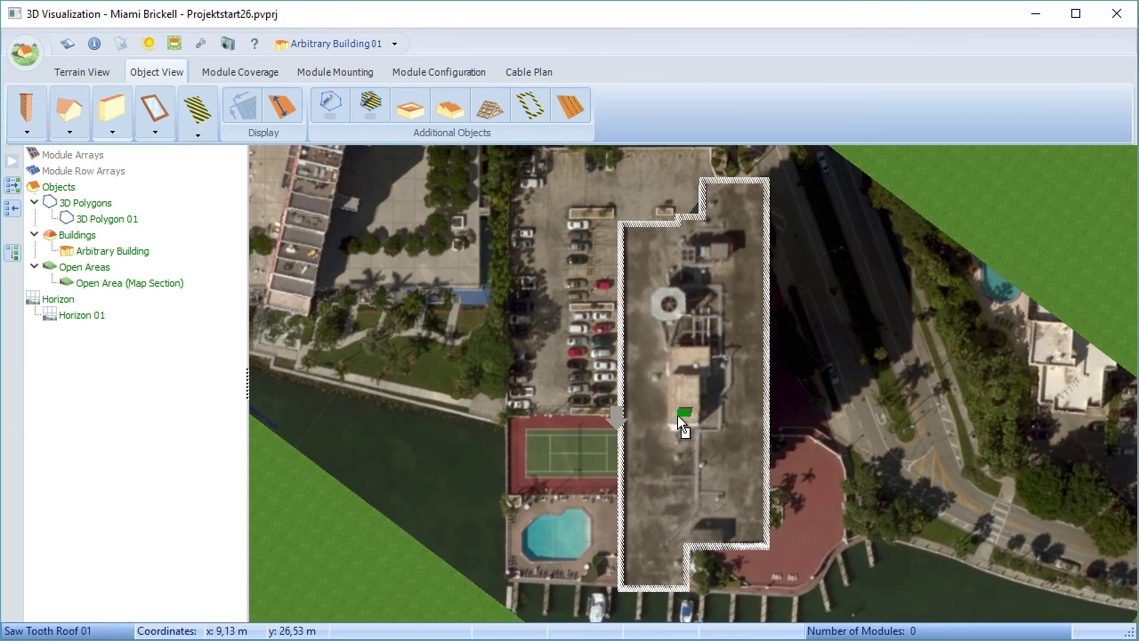
left_click(677, 415)
Give the saw tooth roof individual restricted distances of 0.5 m for the lower edge and 1.2 m for the left edge
scroll(678, 424, "up", 1)
scroll(686, 418, "up", 5)
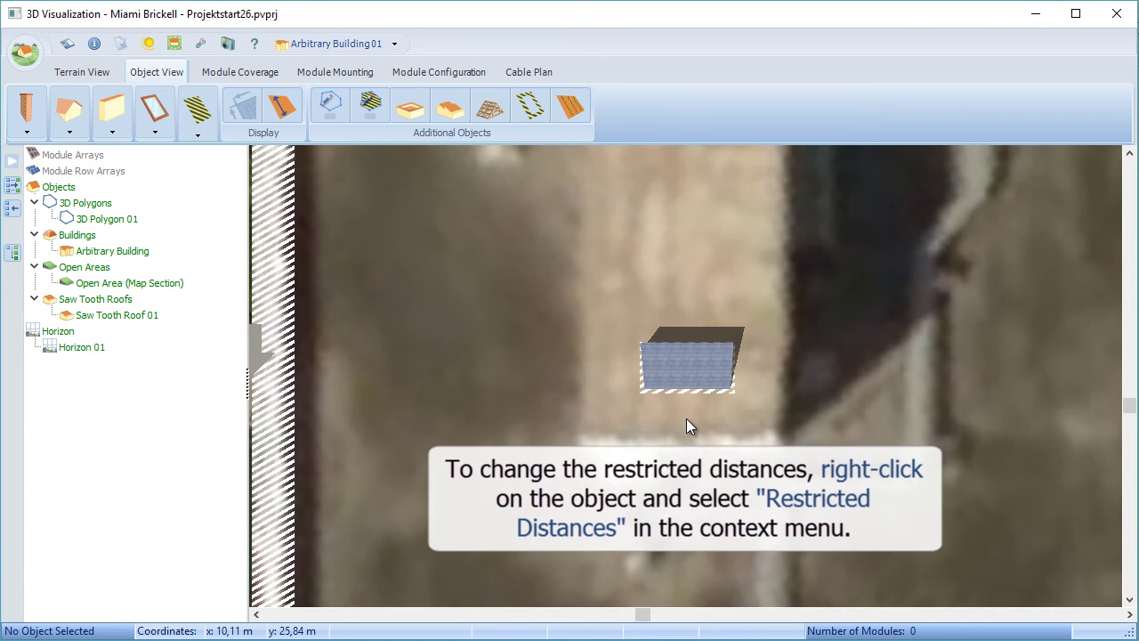
right_click_drag(696, 378, 715, 391)
left_click(801, 551)
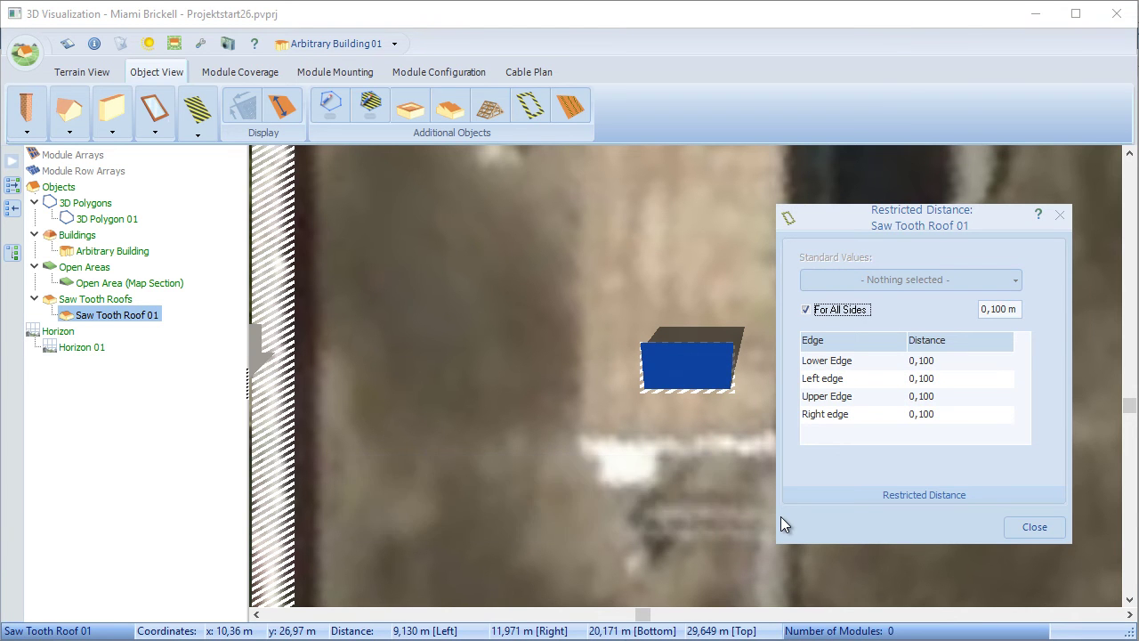
left_click(805, 309)
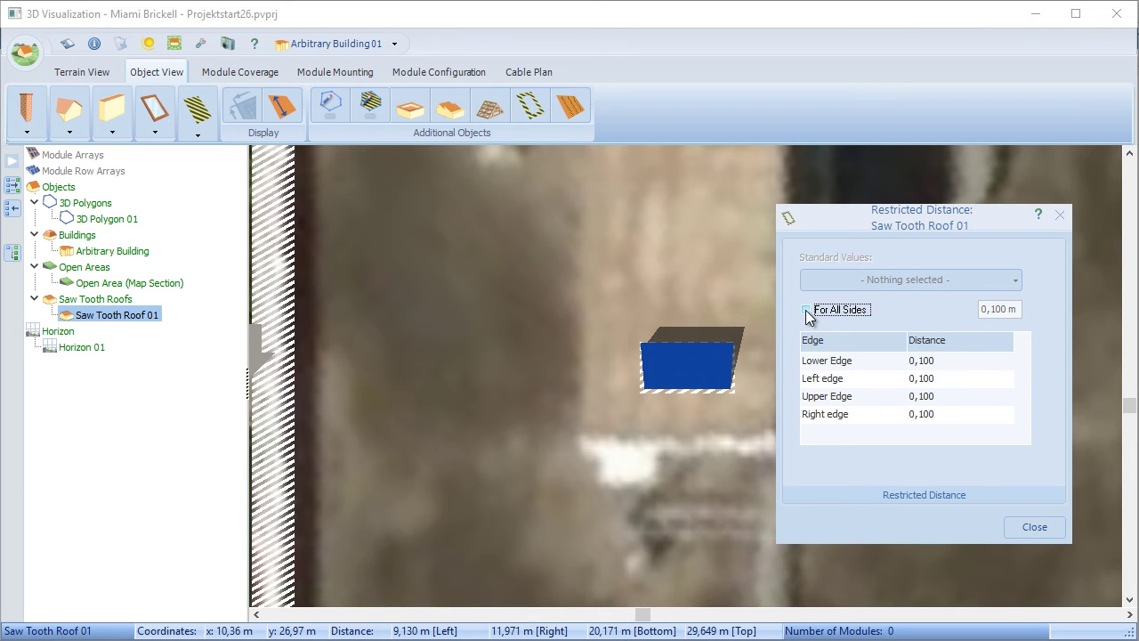
left_click(928, 365)
type("0,5")
left_click(923, 378)
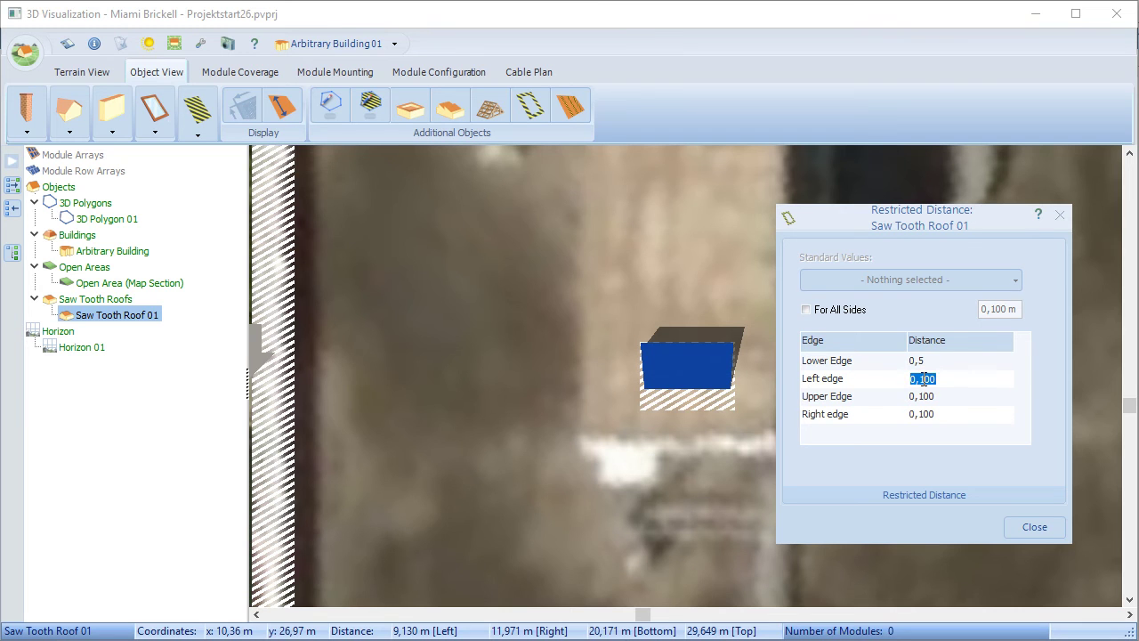
type("1,2")
left_click(923, 396)
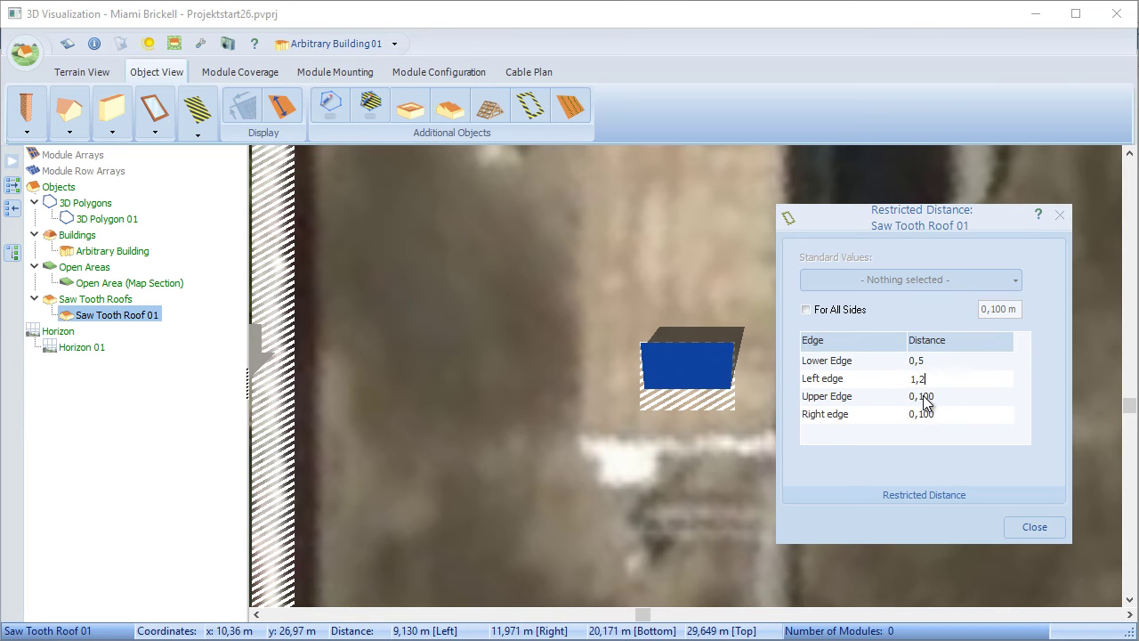
left_click(1026, 526)
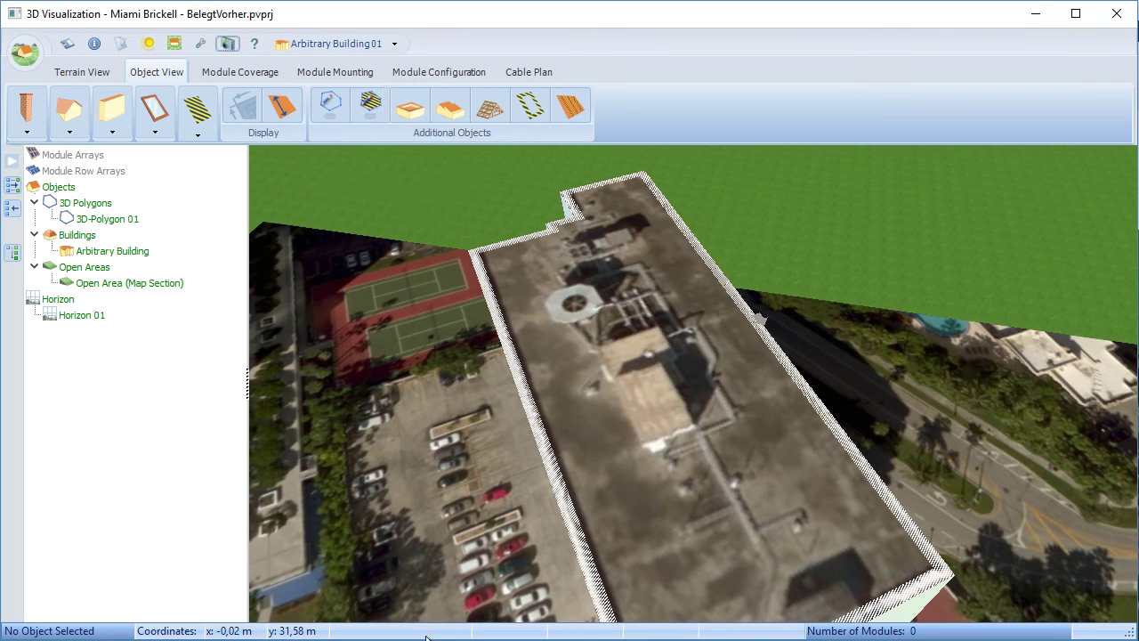
Add a parapet wall around the roof with a width of 0.6 m and a height of 1.2 m
left_click(411, 110)
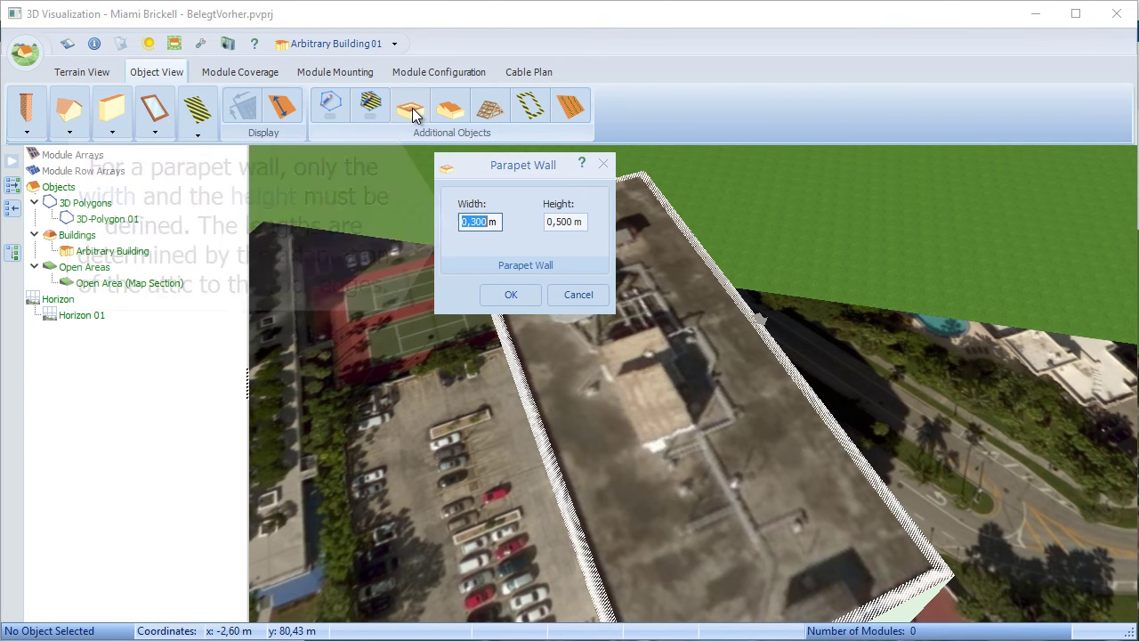
type("0,6")
left_click(549, 222)
type("1,2")
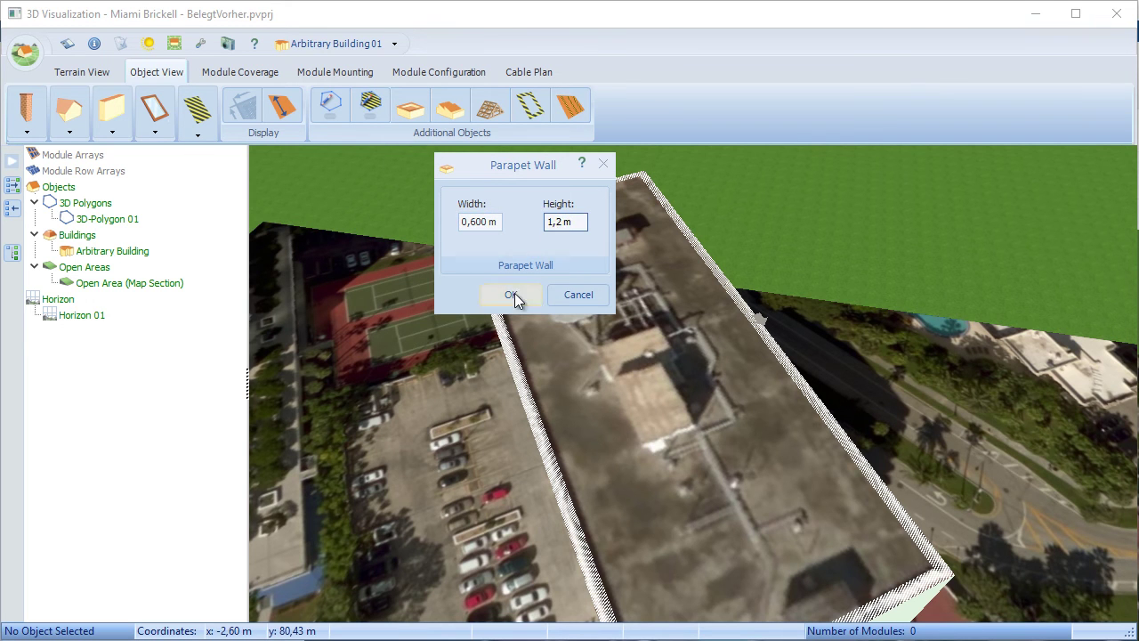
left_click(513, 295)
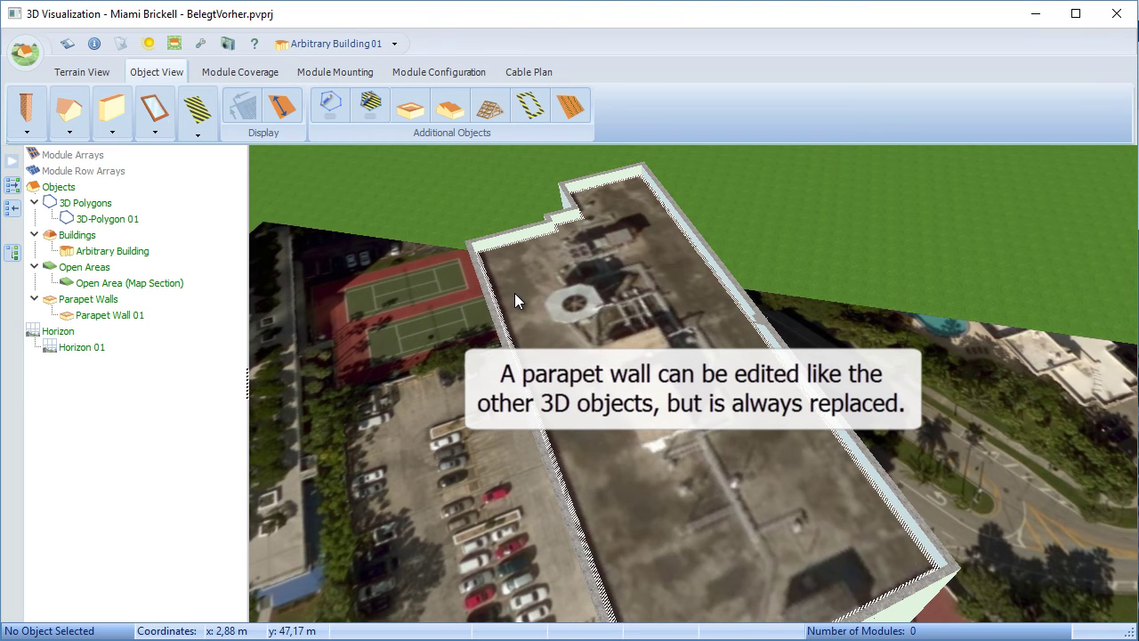
Edit the parapet wall, agree to replace the previous one, and set its height to 0.5 m
right_click(748, 311)
left_click(805, 377)
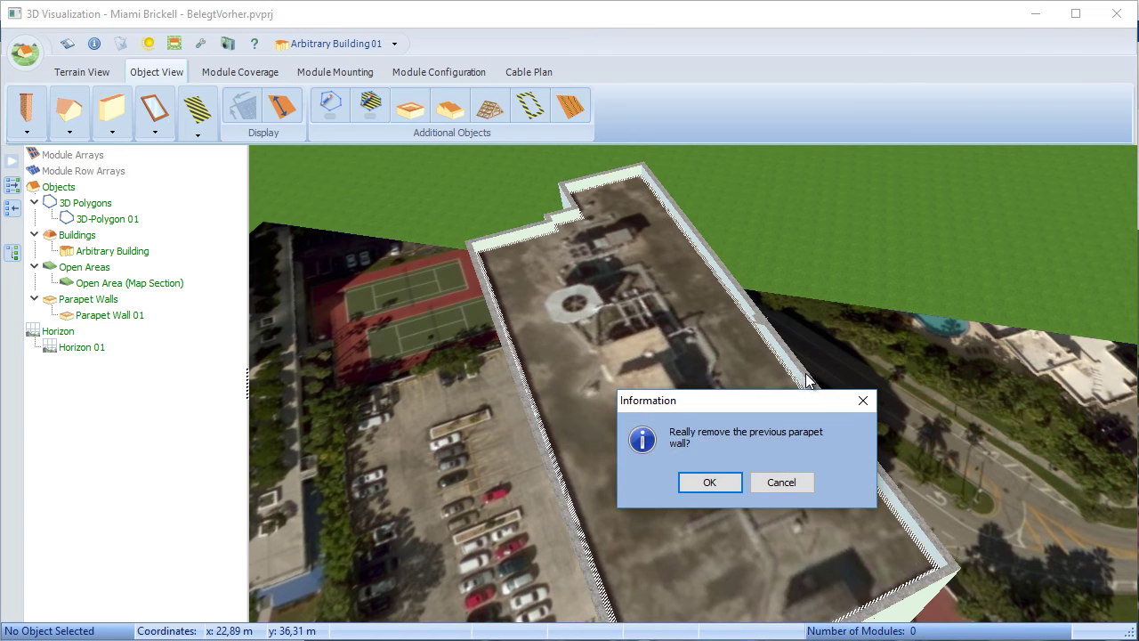
left_click(721, 480)
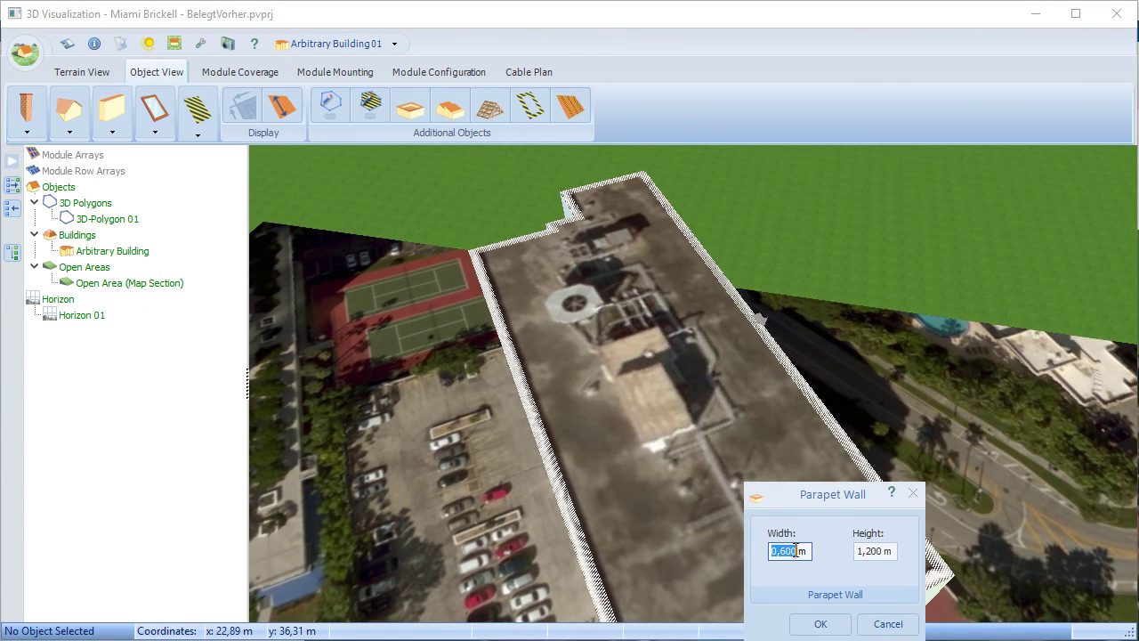
double_click(867, 552)
type("0,5")
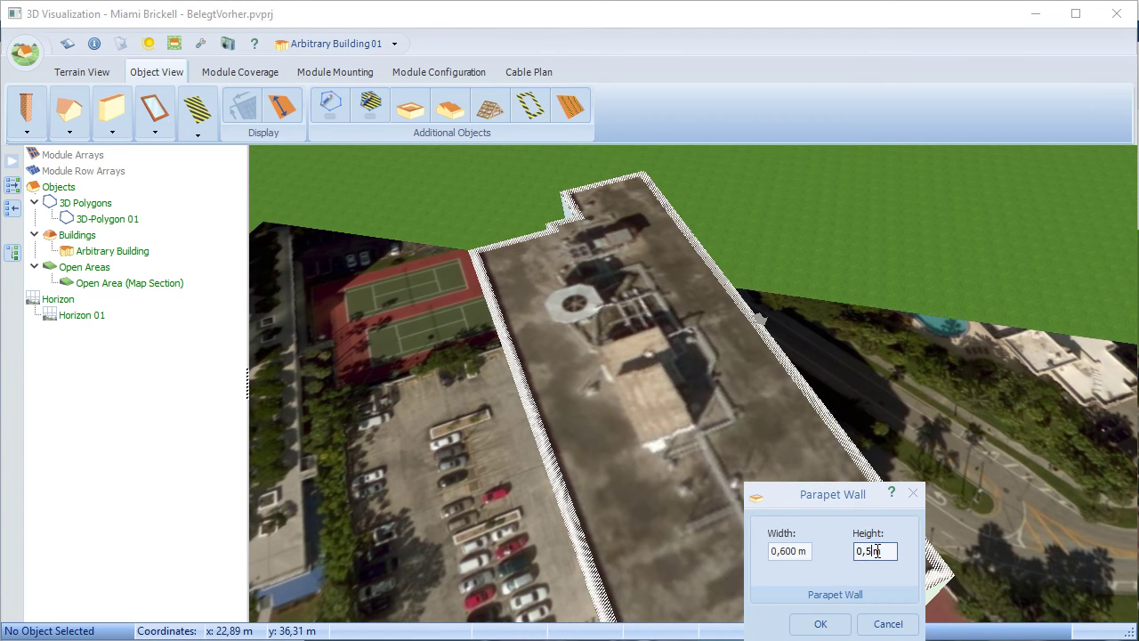
left_click(821, 624)
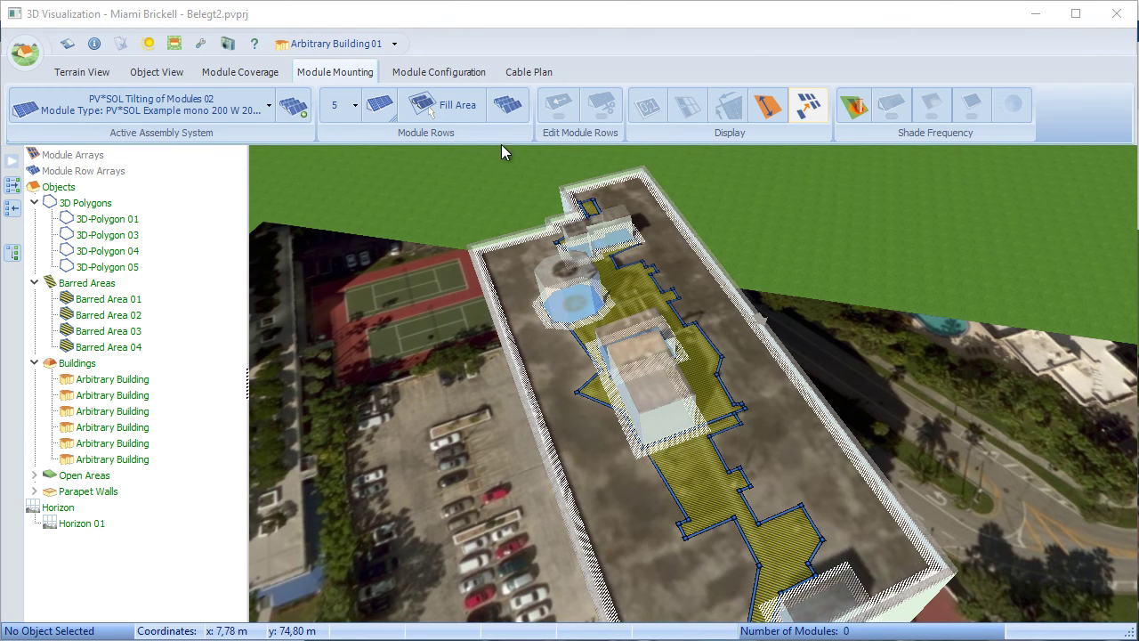
Fill the free roof area around the barred areas with the maximum number of module rows
left_click(504, 116)
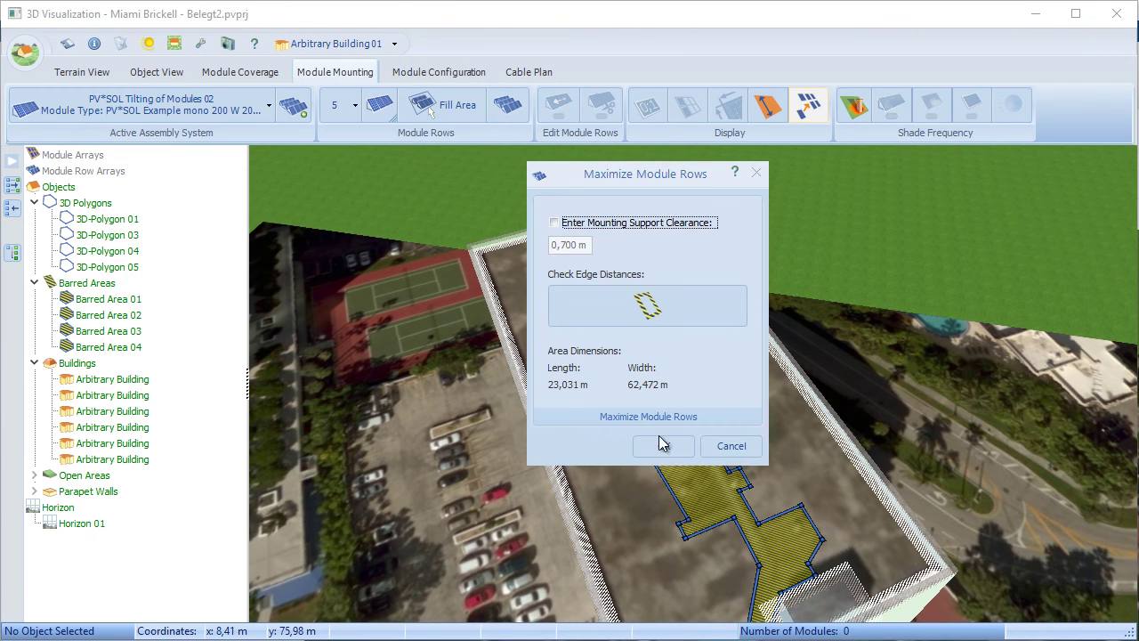
left_click(663, 445)
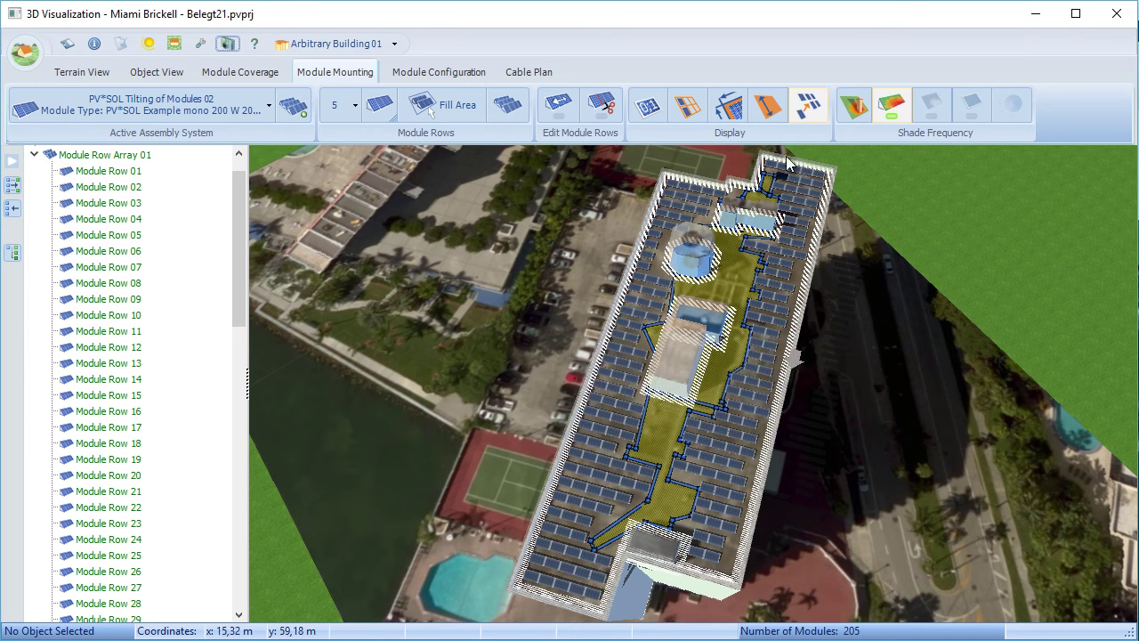
Select all module rows on the road-facing side of the roof and right-align them
left_click_drag(764, 162, 728, 602)
right_click(752, 389)
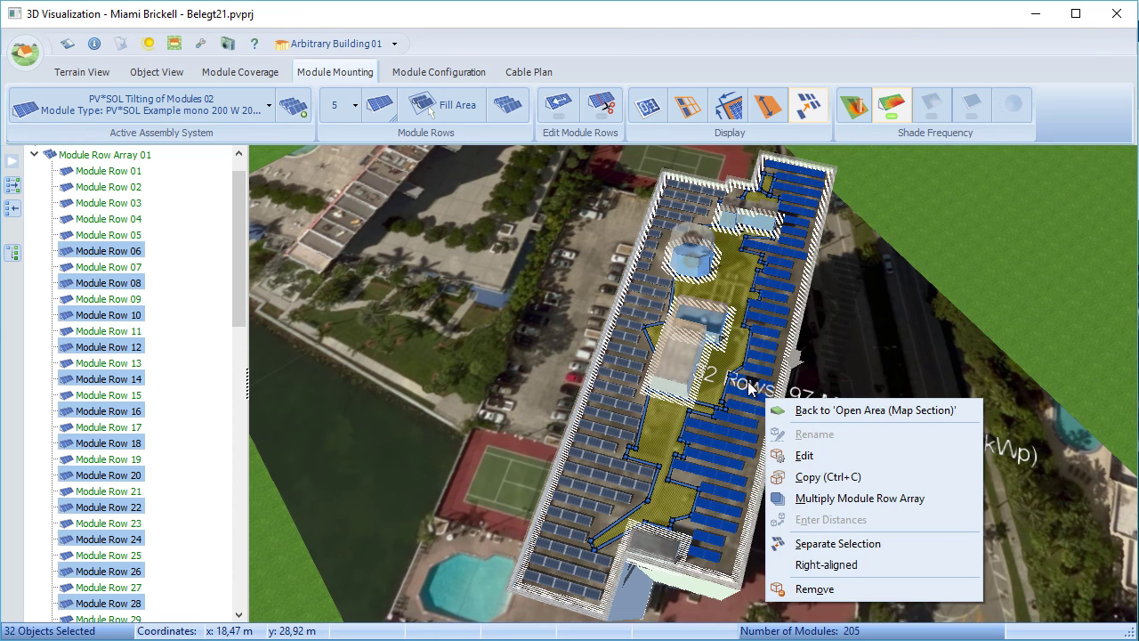
left_click(845, 573)
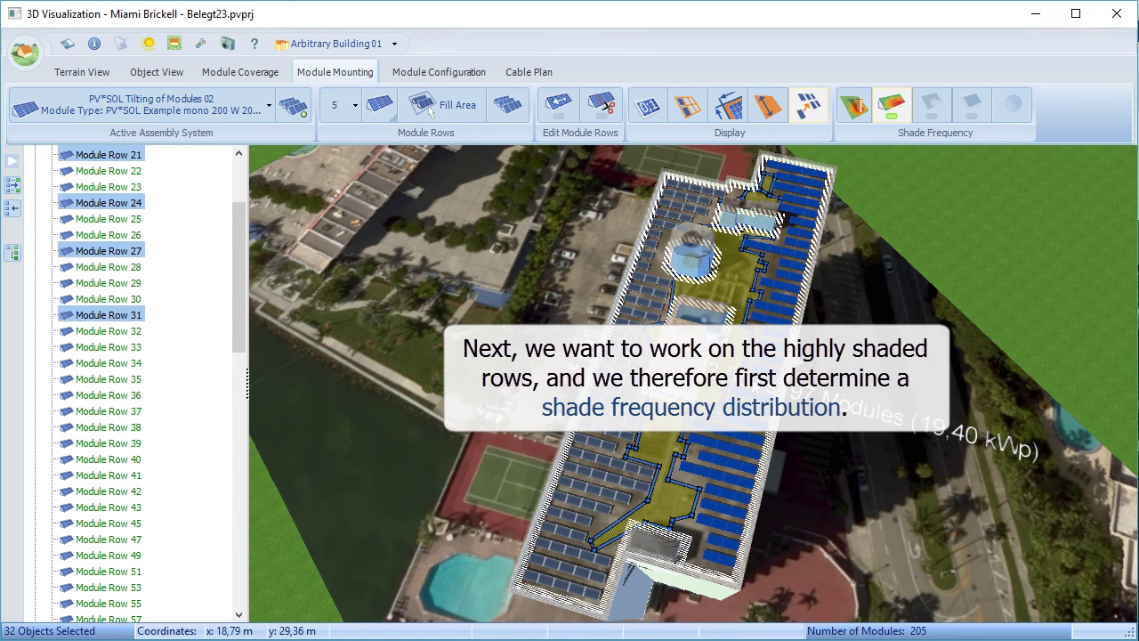
Calculate the shade frequency distribution for the module rows and inspect the shading percentages around the rooftop structures
left_click(854, 107)
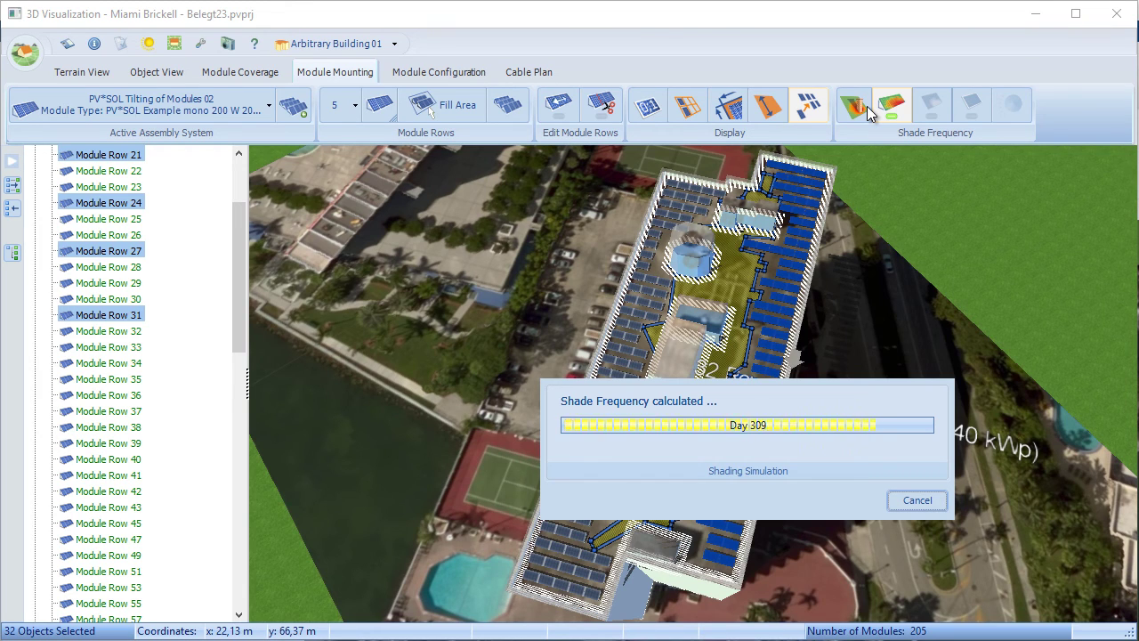
scroll(747, 391, "up", 3)
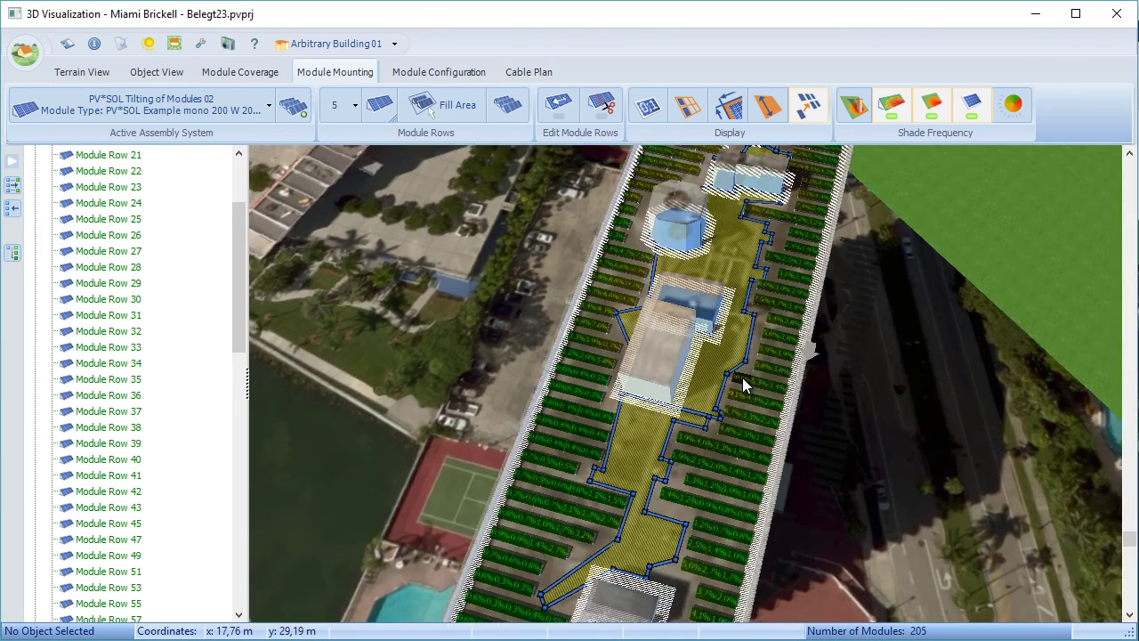
scroll(746, 384, "up", 5)
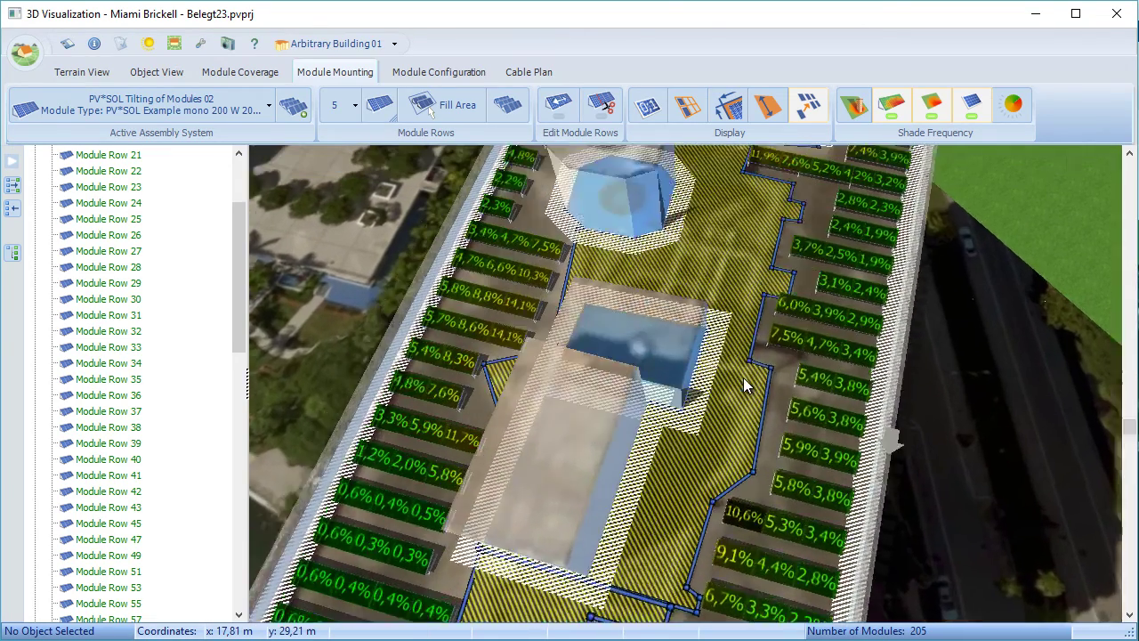
scroll(747, 385, "down", 5)
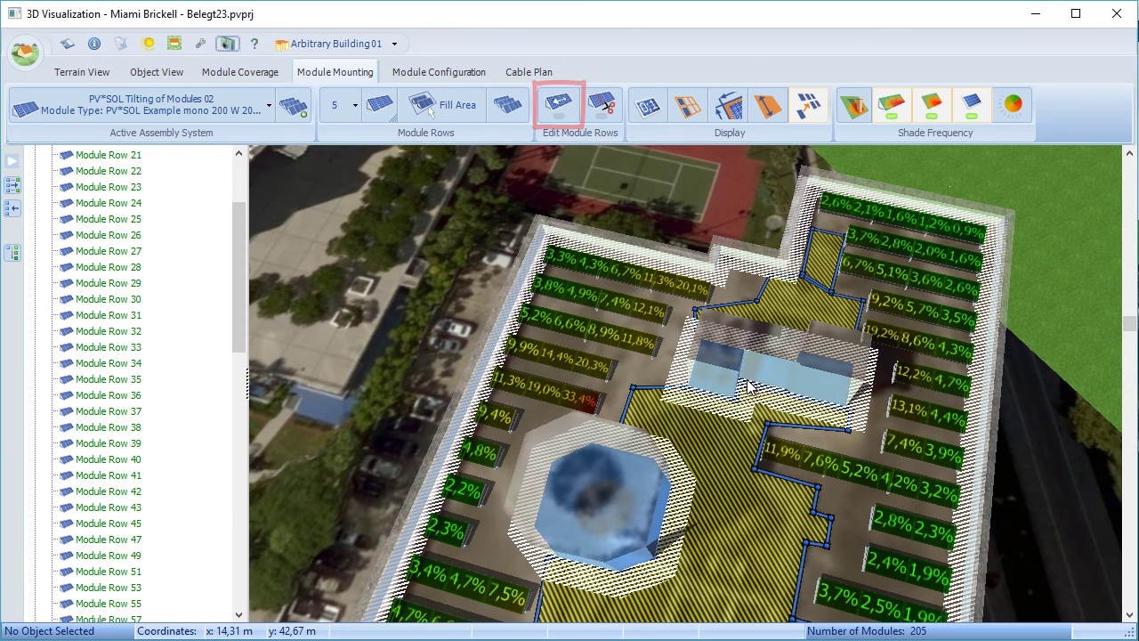
Shorten the four most shaded rows between the octagonal structure and the tennis court by removing the inner end module from each
left_click(554, 105)
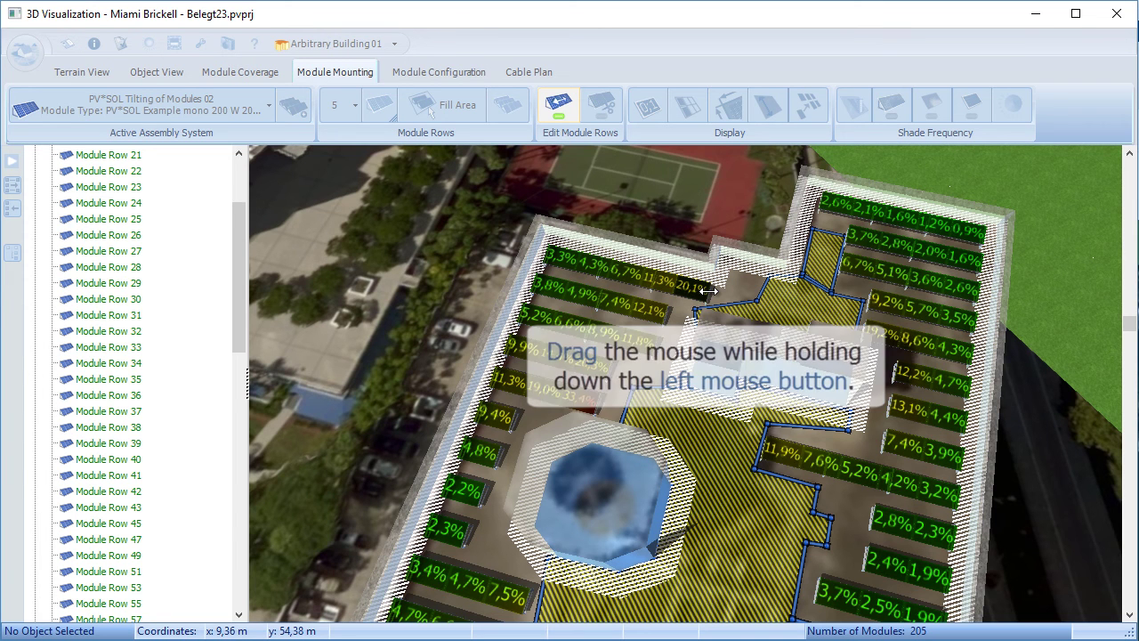
left_click_drag(708, 291, 683, 291)
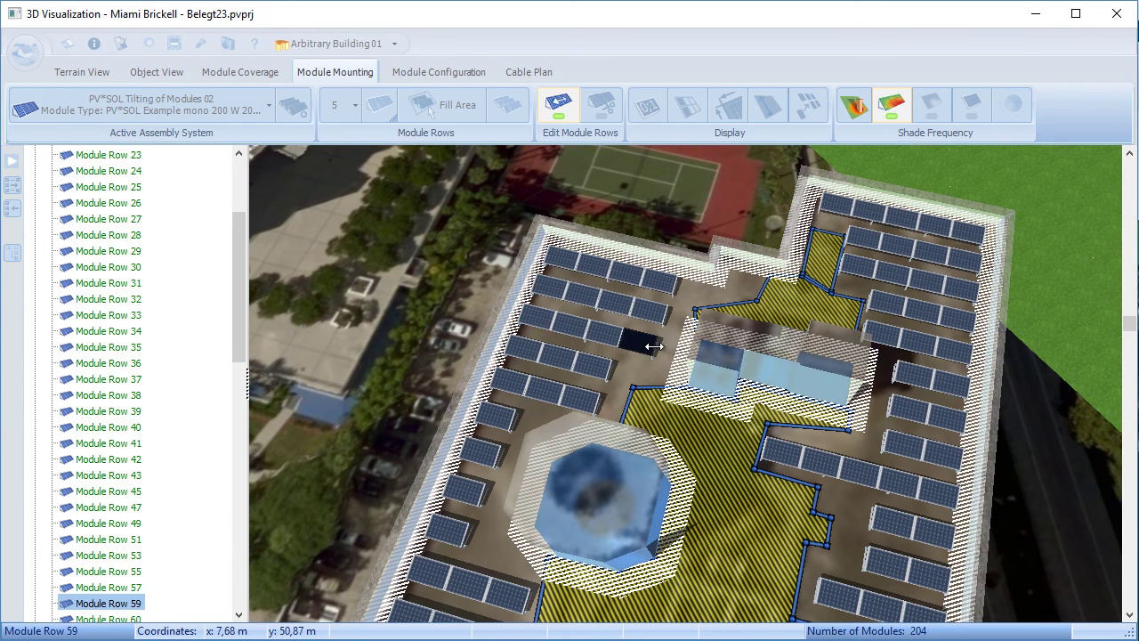
left_click_drag(654, 346, 641, 349)
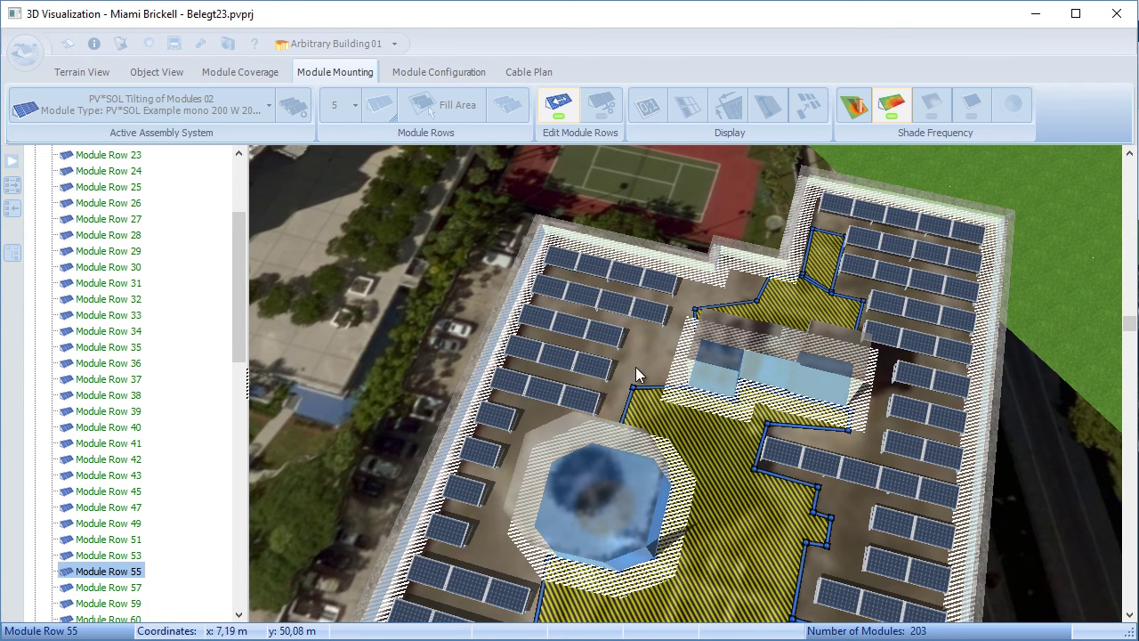
left_click_drag(595, 403, 577, 405)
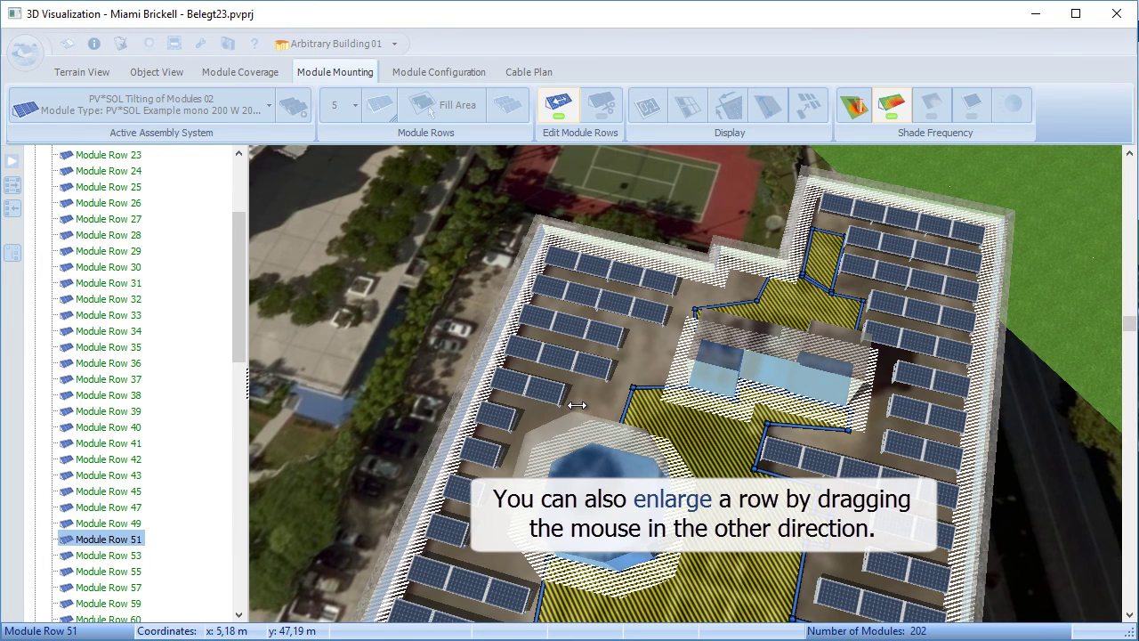
left_click_drag(585, 360, 603, 369)
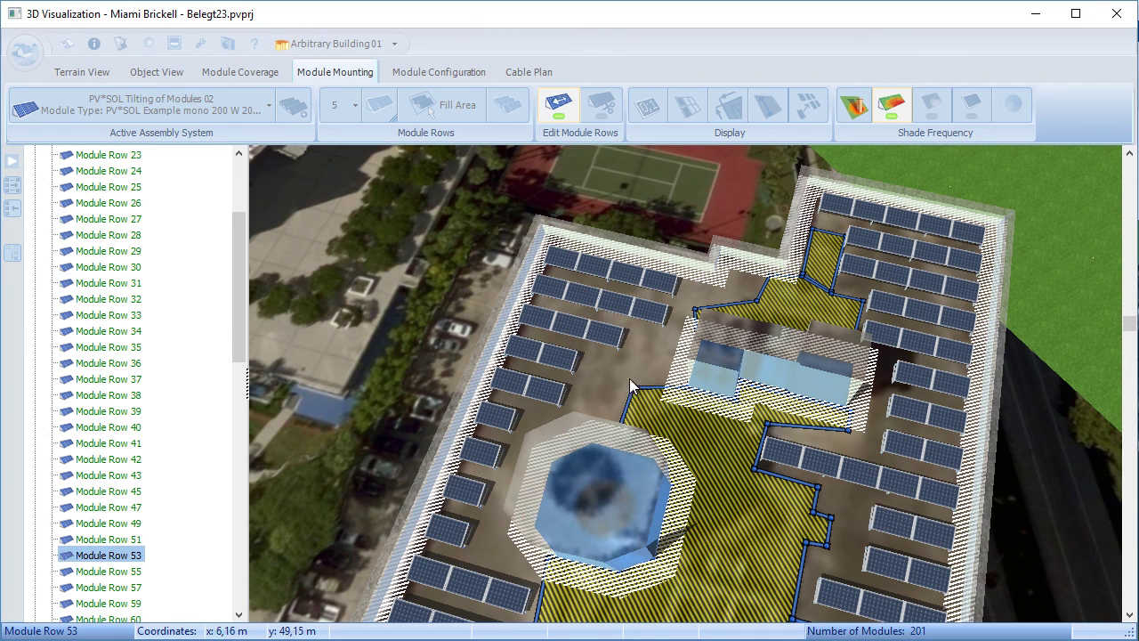
Reduce the five-module row beside the notch in the barred area to two modules and move it into line with its neighbouring rows
left_click_drag(759, 452, 841, 472)
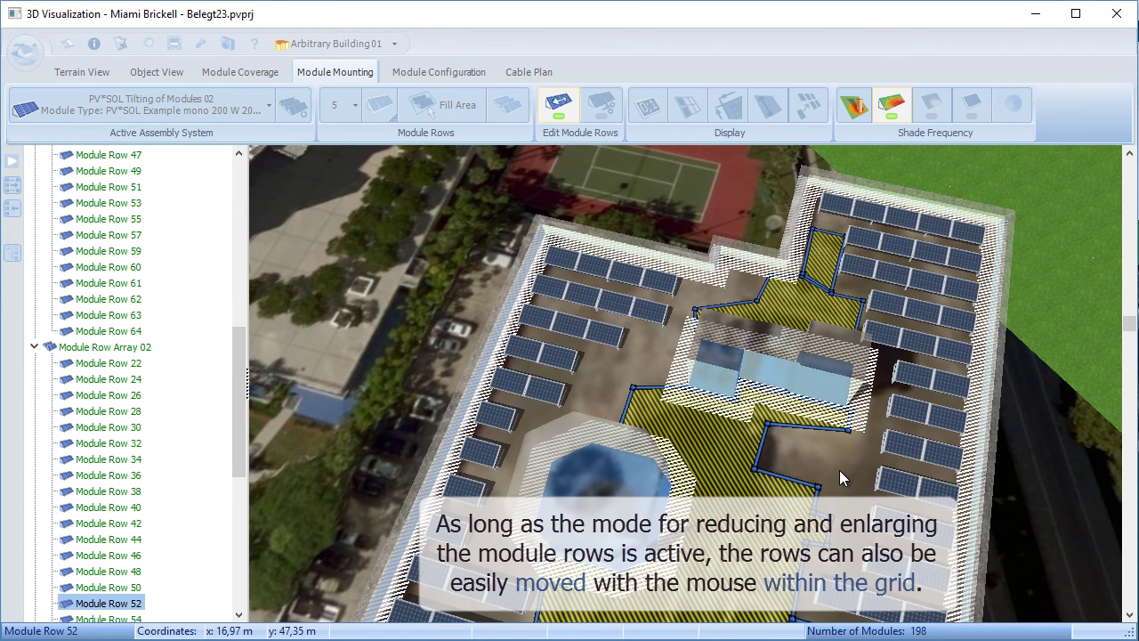
left_click(905, 488)
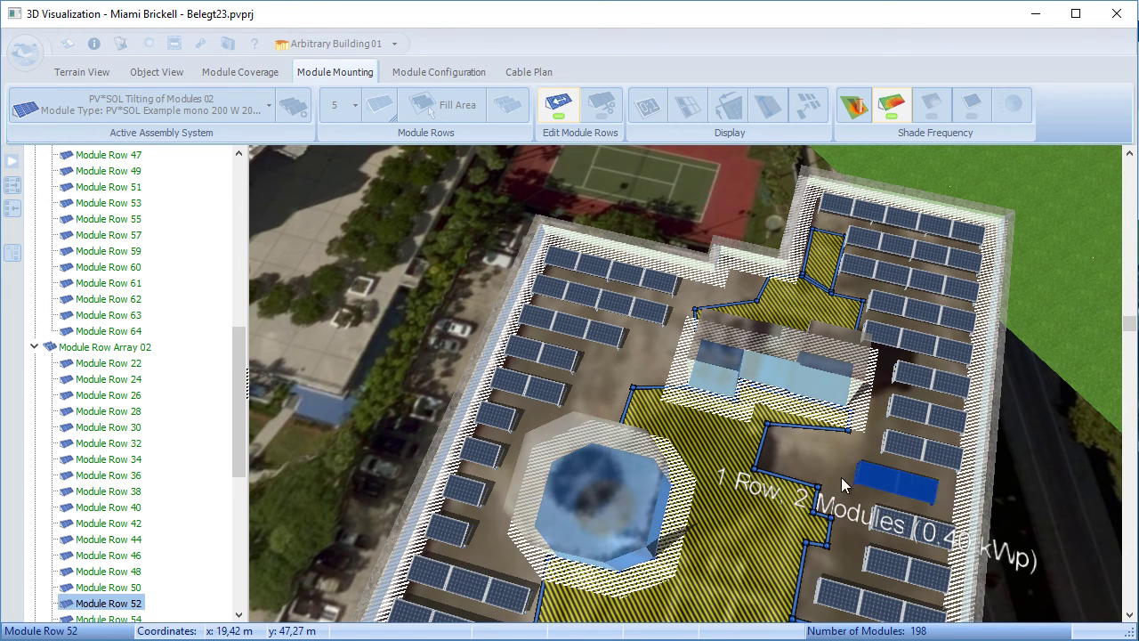
mouse_move(913, 485)
left_mouse_down()
mouse_move(818, 471)
mouse_move(914, 498)
left_mouse_up()
left_click(831, 465)
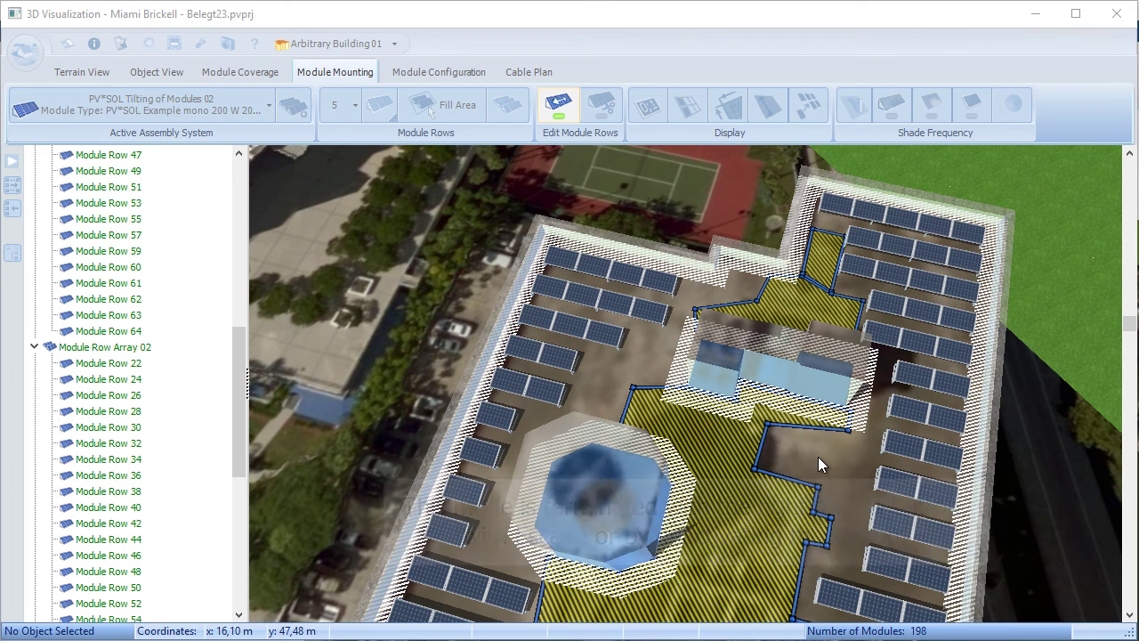
right_click(818, 456)
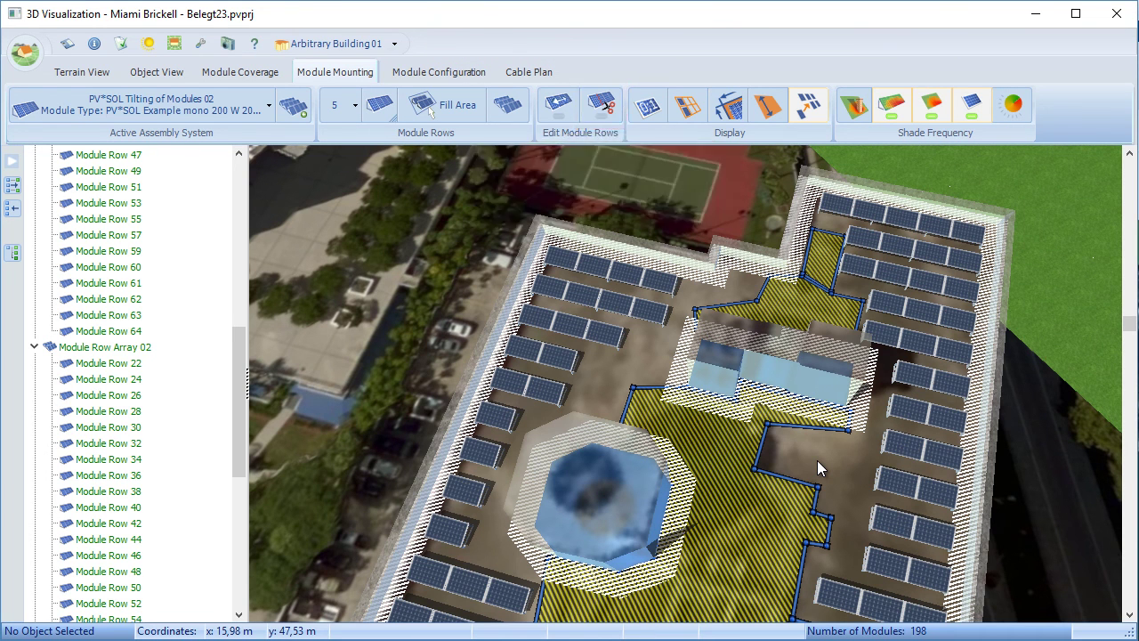
Split the five module rows at the projecting roof corner so that each outer part keeps two modules
left_click(606, 108)
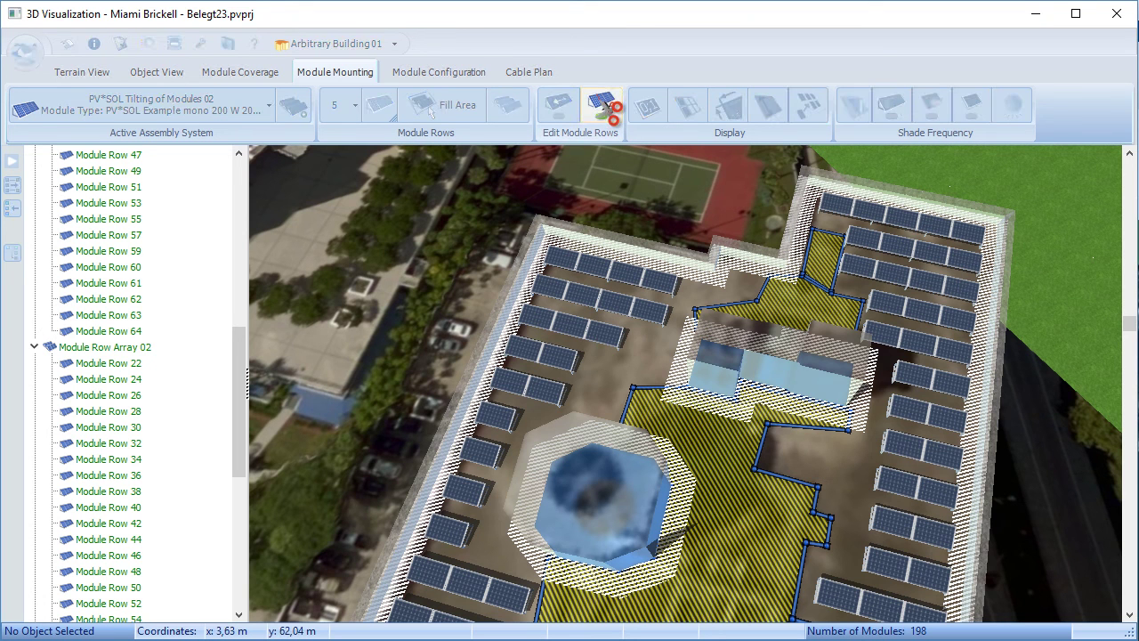
left_click(926, 224)
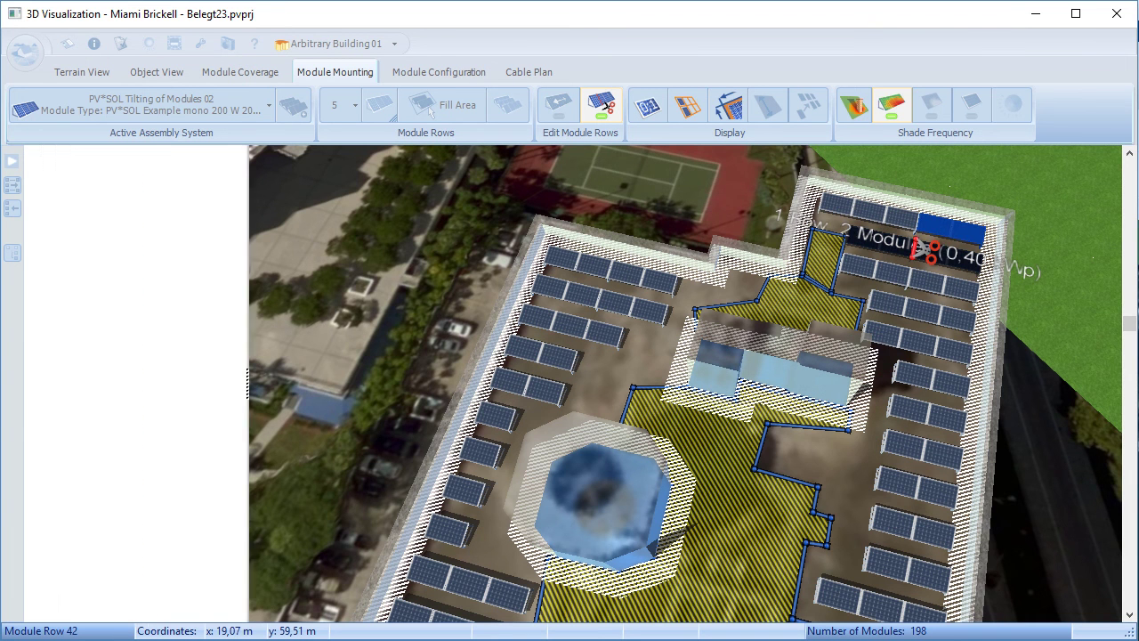
left_click(930, 283)
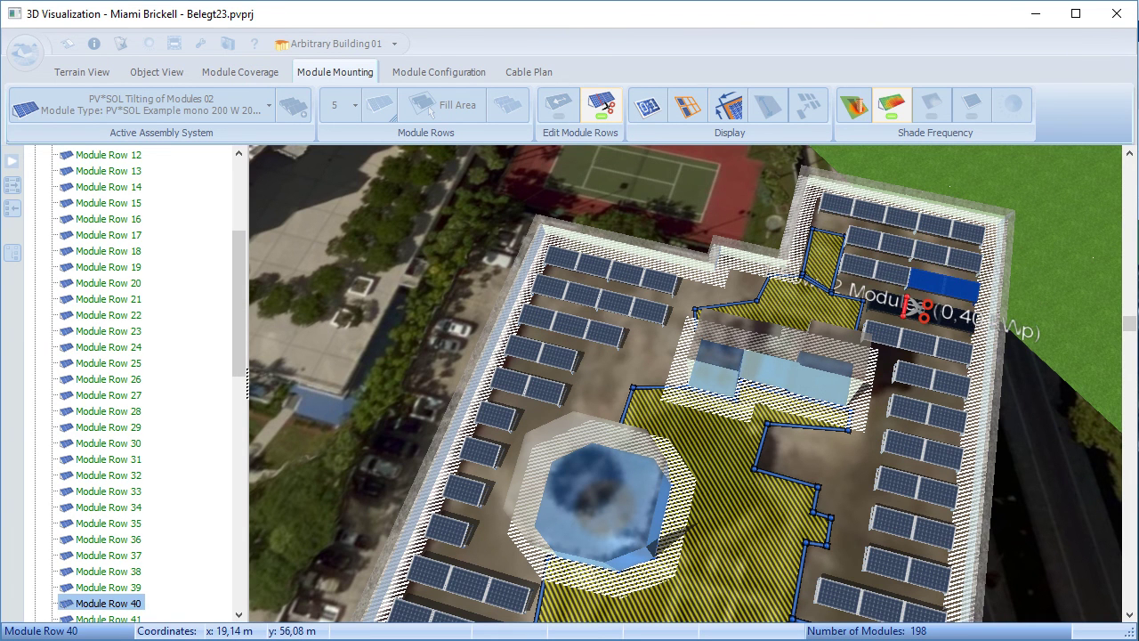
left_click(899, 307)
left_click(907, 338)
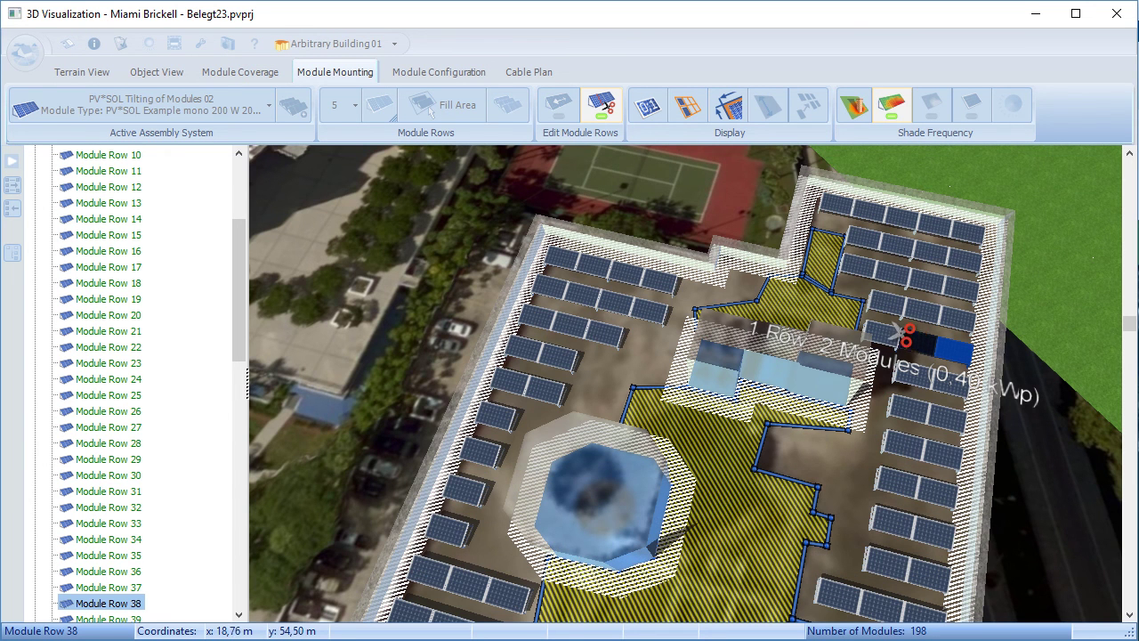
right_click(840, 289)
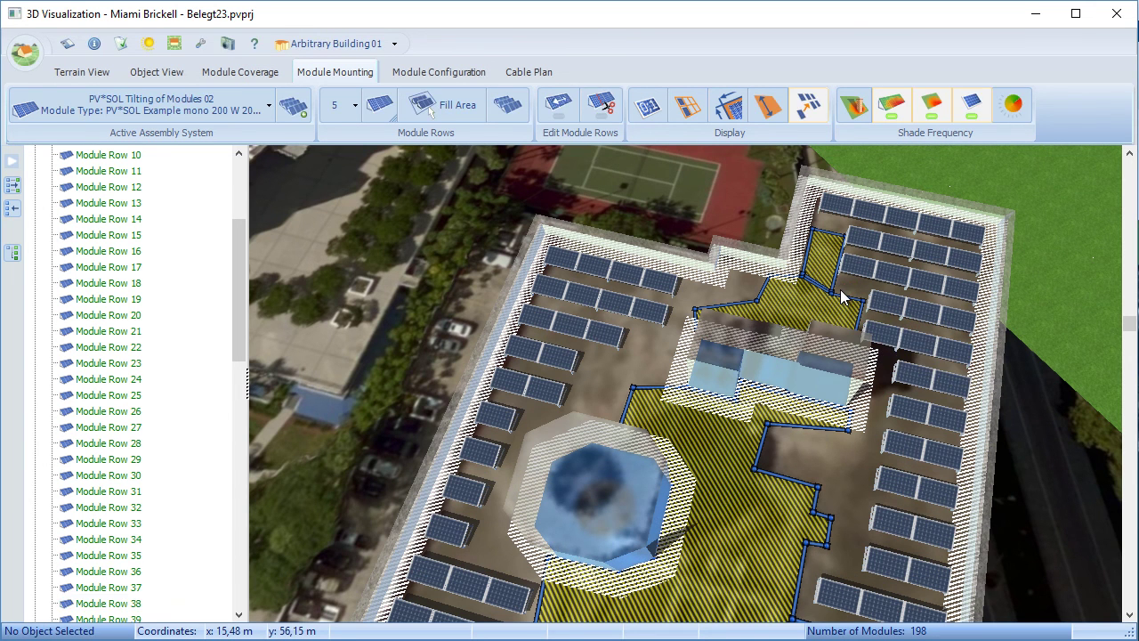
Select the five inner row parts at the projecting roof corner and delete them
left_click_drag(803, 194, 888, 331)
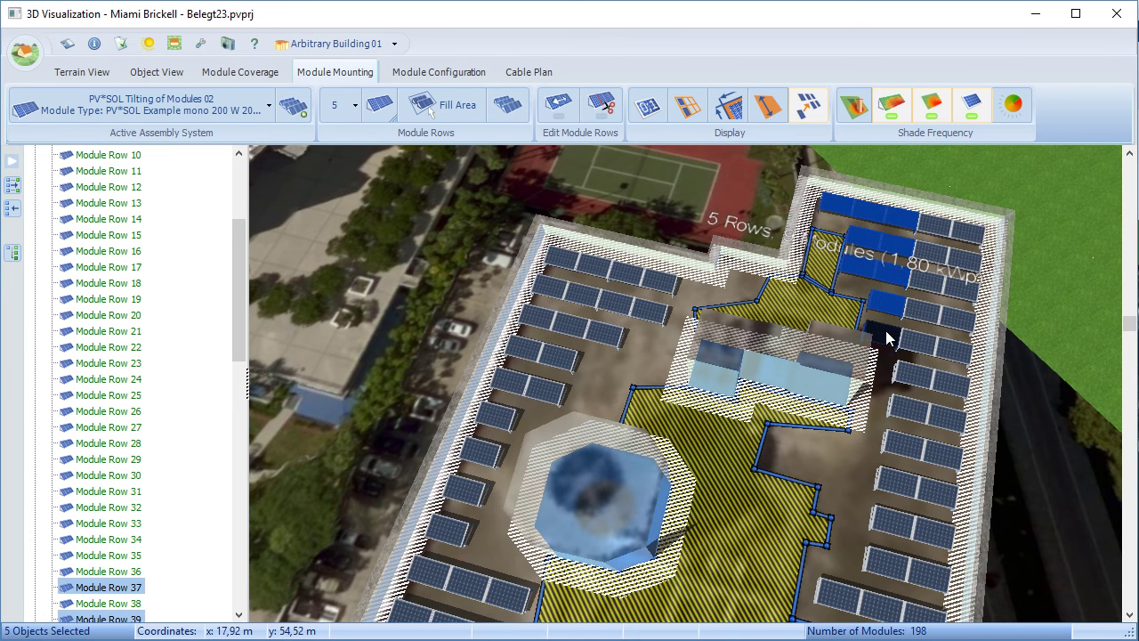
key("Delete")
left_click(712, 481)
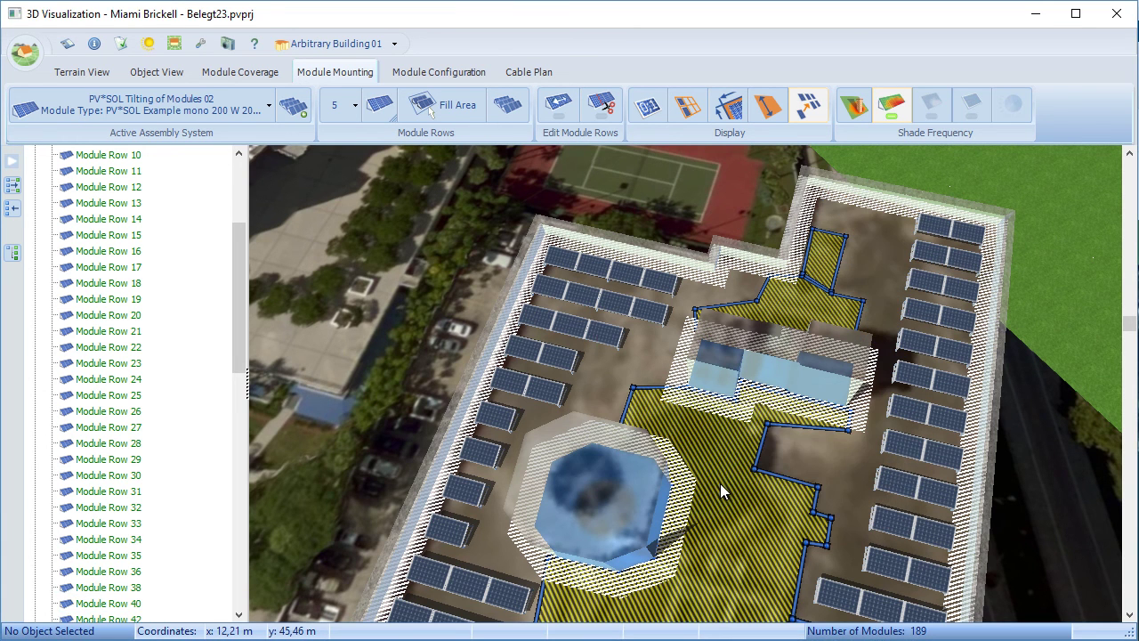